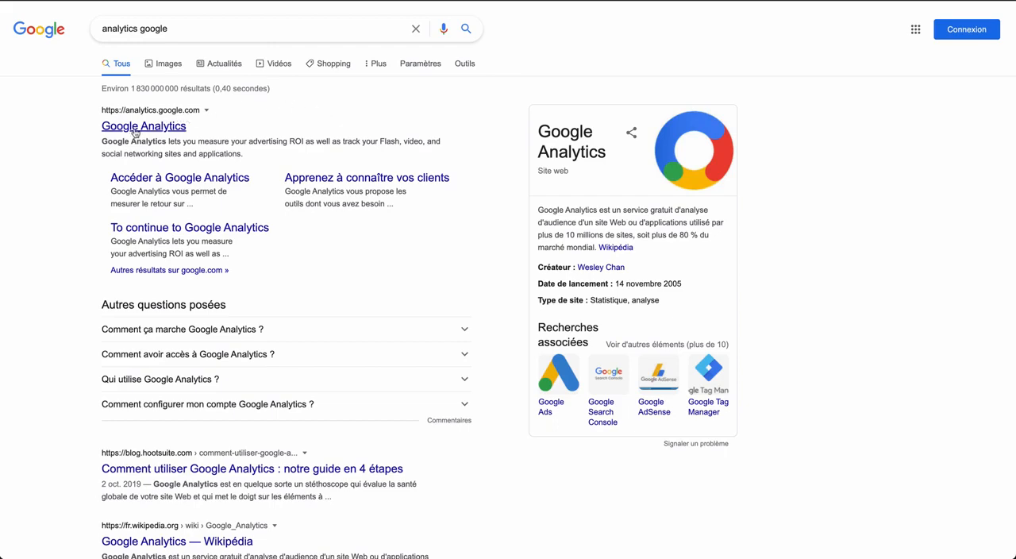
- Open Google Analytics from the search results and set up a new account with its account name, keeping the default data-sharing options
left_click(135, 129)
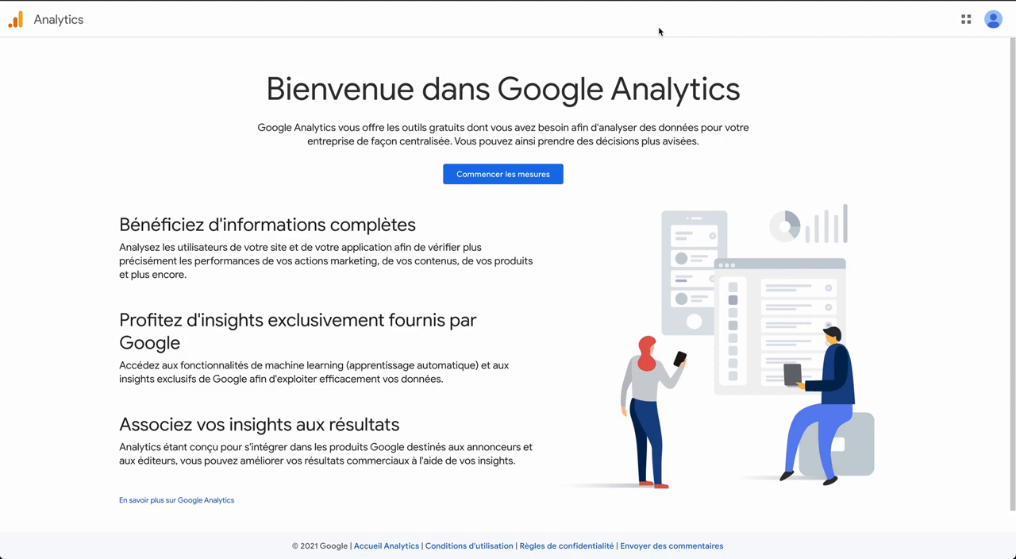
left_click(499, 178)
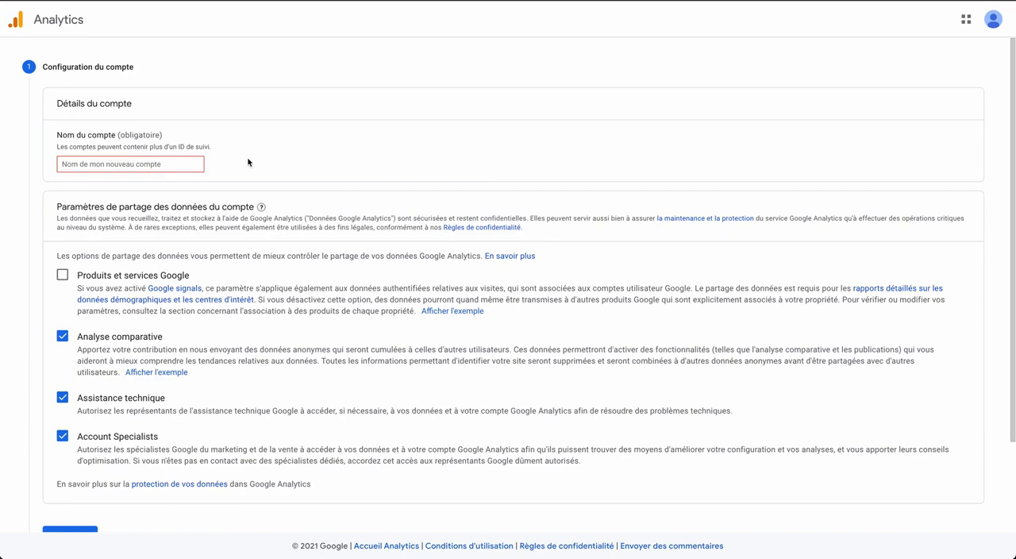
left_click(199, 162)
type("alexis_roze")
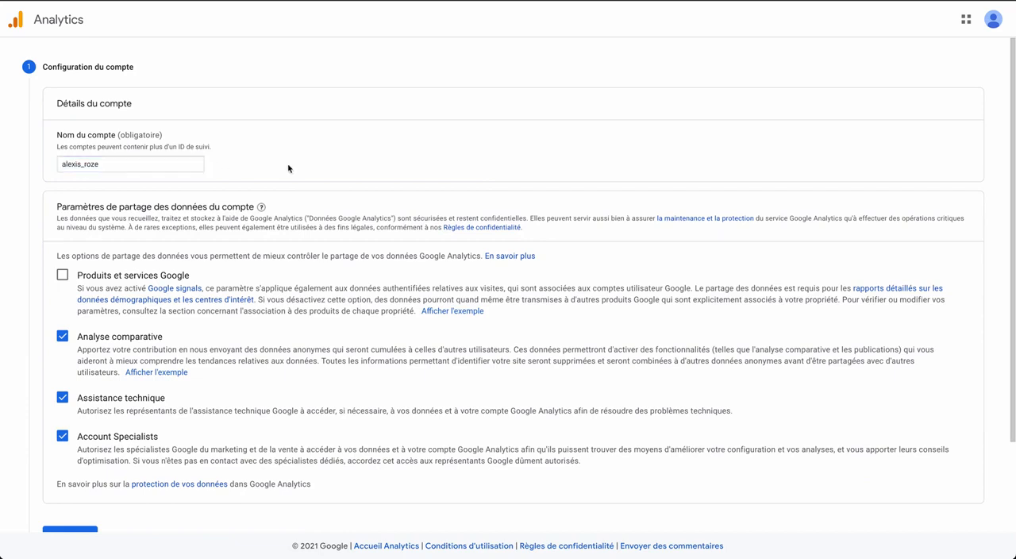
mouse_move(261, 207)
scroll(254, 242, "down", 1)
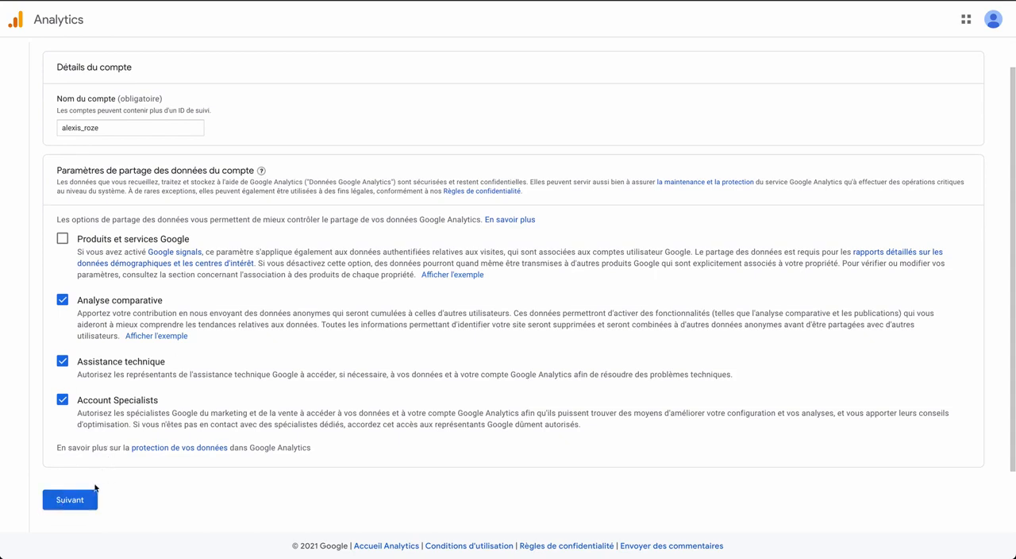
left_click(73, 497)
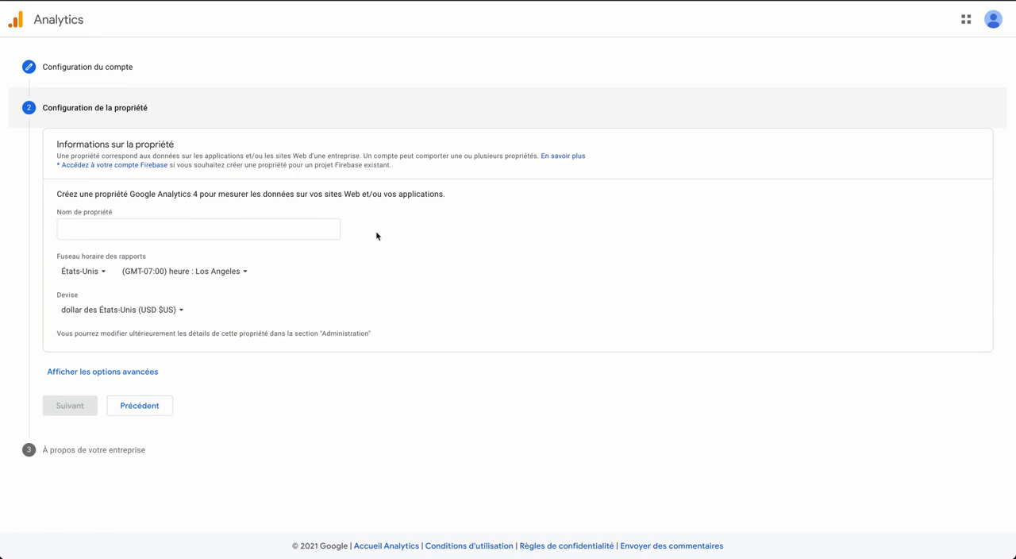
- Configure the property as Reverse Business with France as the reporting time zone and euro (EUR €) as the currency
left_click(174, 227)
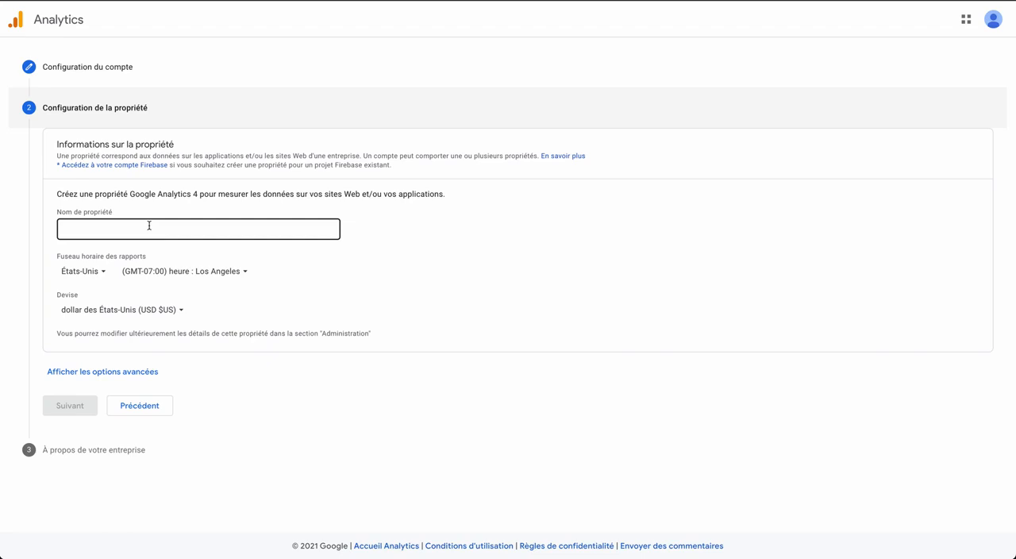
type("Reverse Business")
left_click(95, 267)
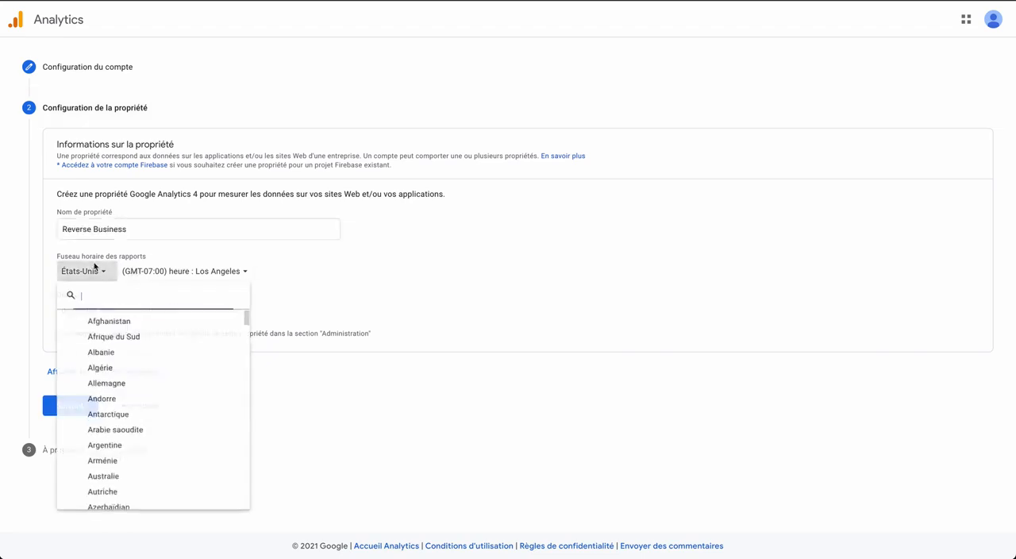
type("fr")
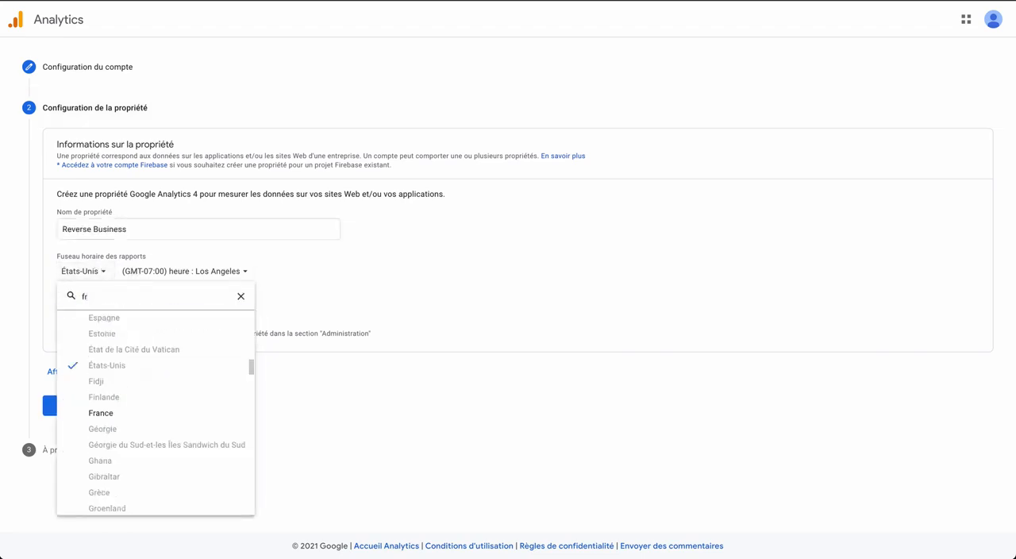
left_click(111, 415)
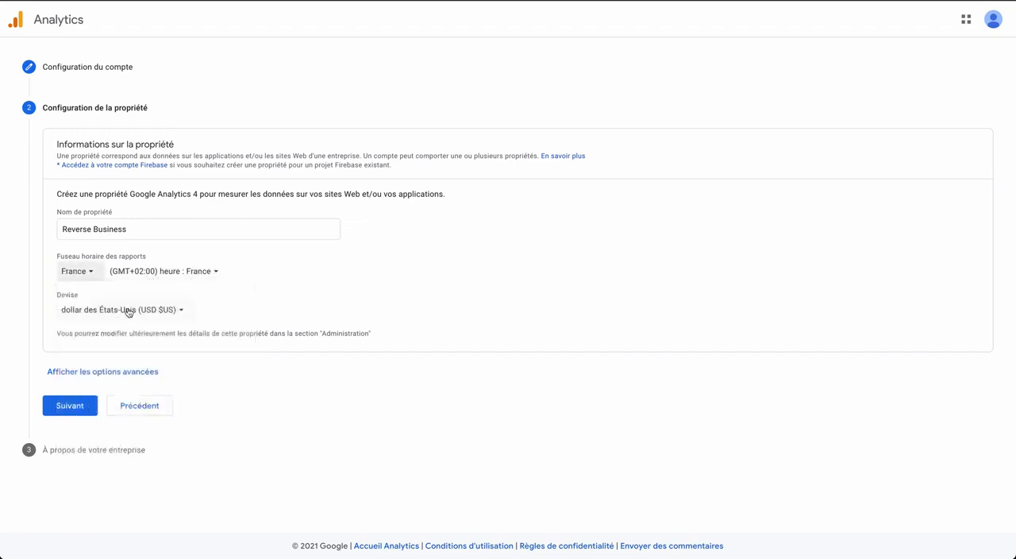
left_click(127, 311)
type("euro")
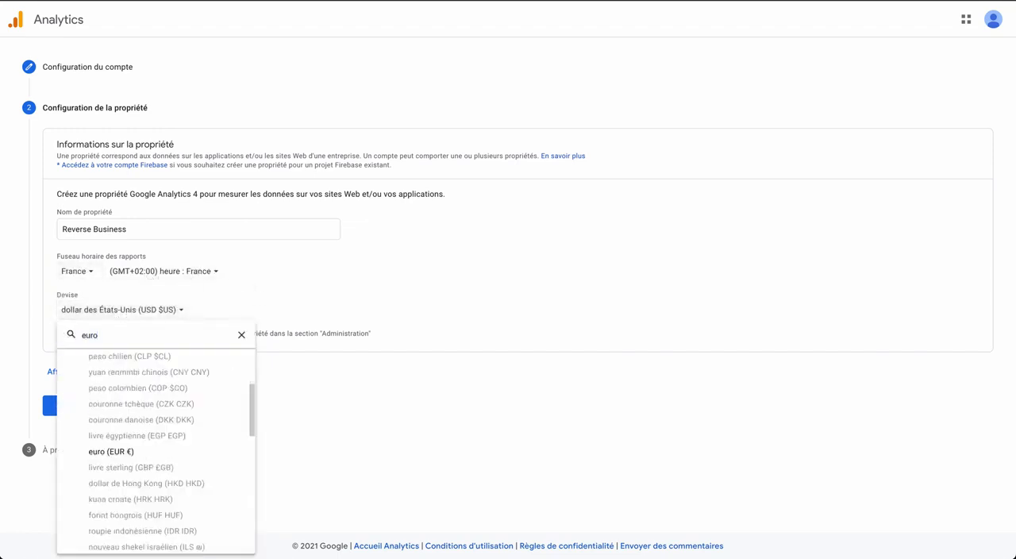
left_click(137, 452)
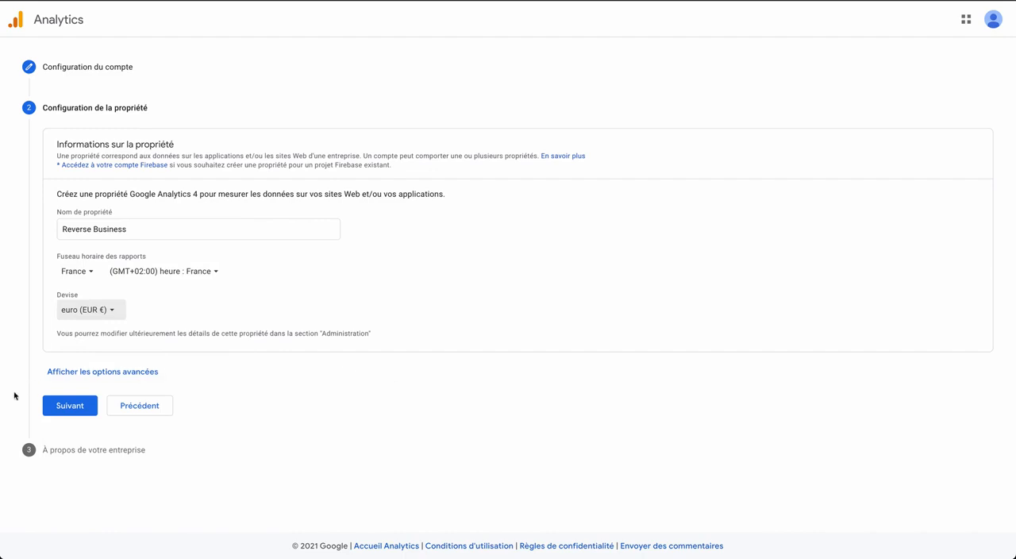
left_click(44, 408)
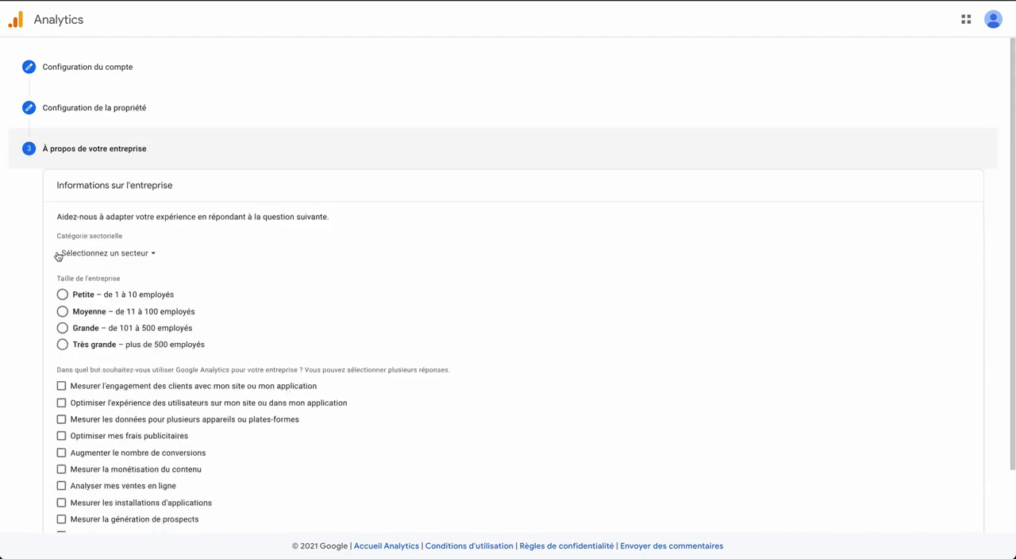
- Set the business's industry category to Autre and its size to Petite (1 to 10 employees)
left_click(106, 207)
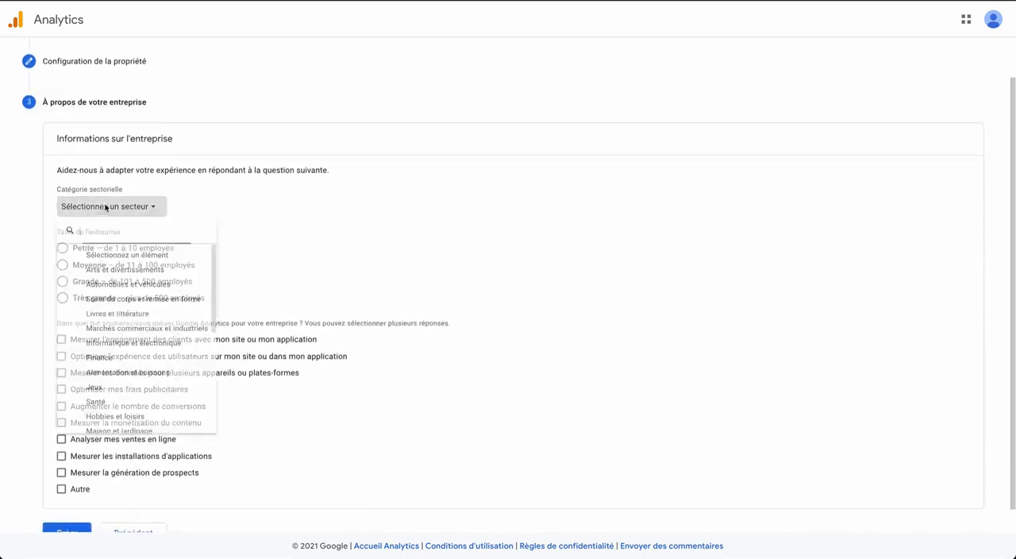
scroll(151, 358, "down", 5)
left_click(139, 442)
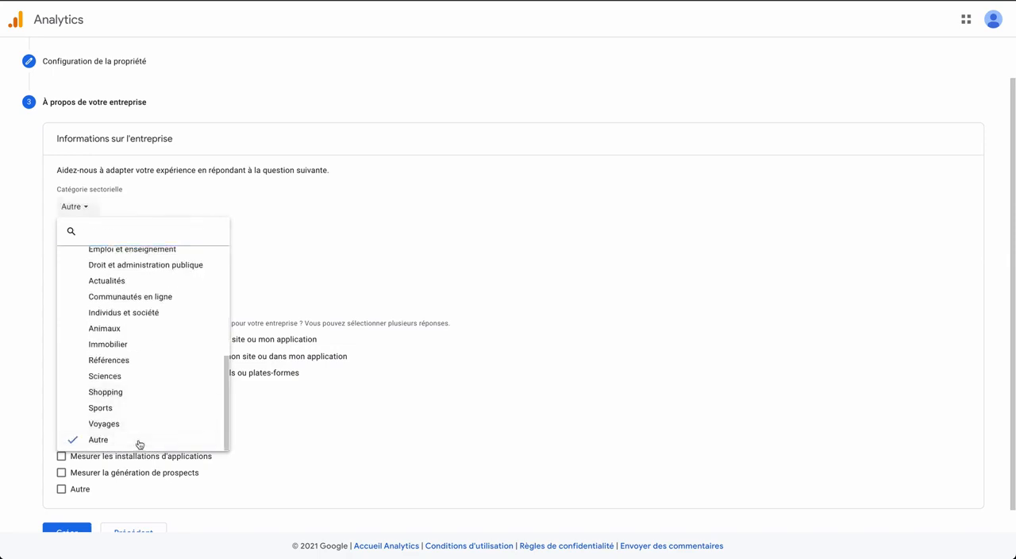
left_click(63, 249)
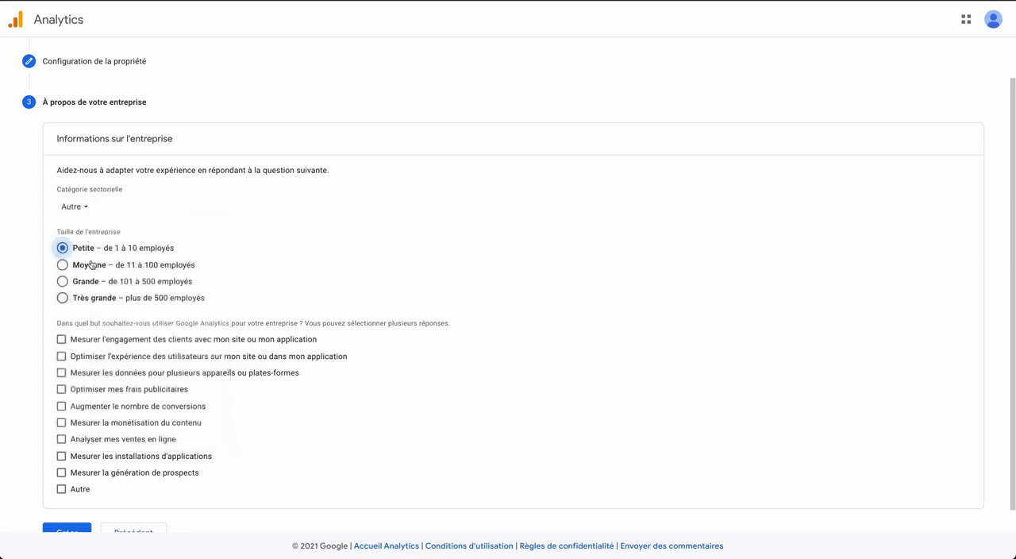
- Select every intended use of Google Analytics for the business except Autre
left_click(62, 339)
left_click(62, 356)
scroll(69, 367, "down", 1)
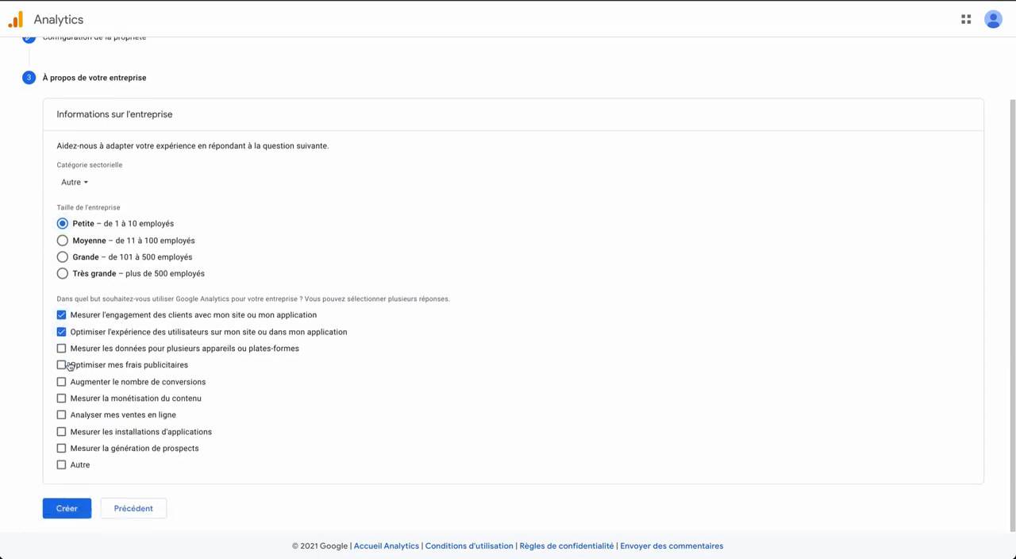
left_click(62, 348)
left_click(61, 364)
left_click(61, 382)
left_click(62, 398)
left_click(61, 415)
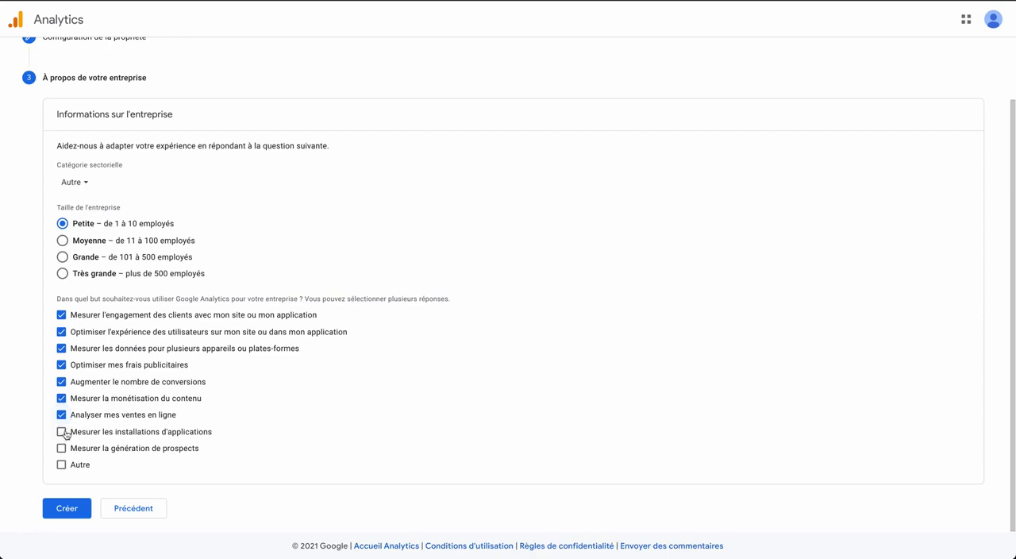
left_click(62, 432)
left_click(61, 448)
- Create the account by accepting the terms of use for France and the GDPR data-processing terms, and save the e-mail communication preferences
left_click(61, 509)
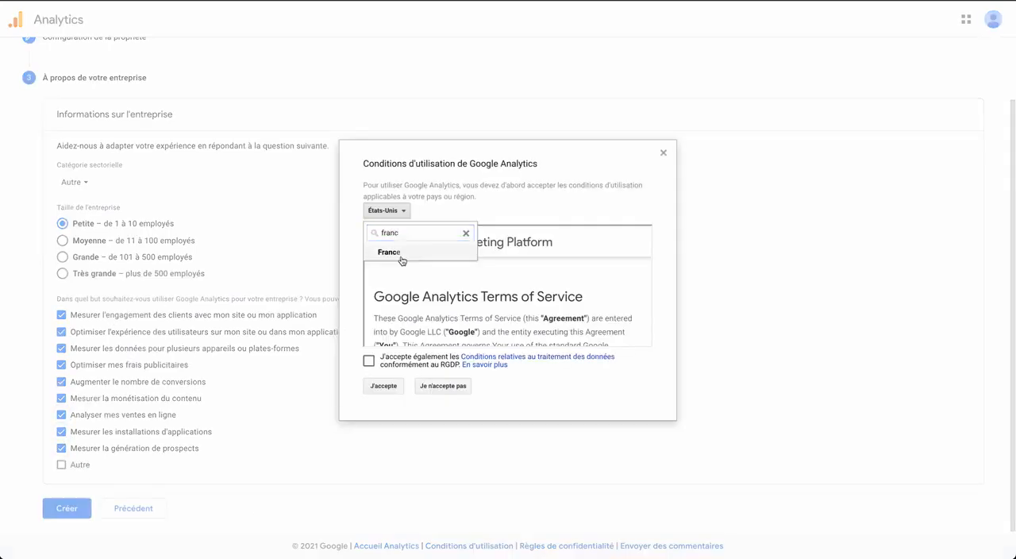
left_click(400, 254)
left_click(642, 234)
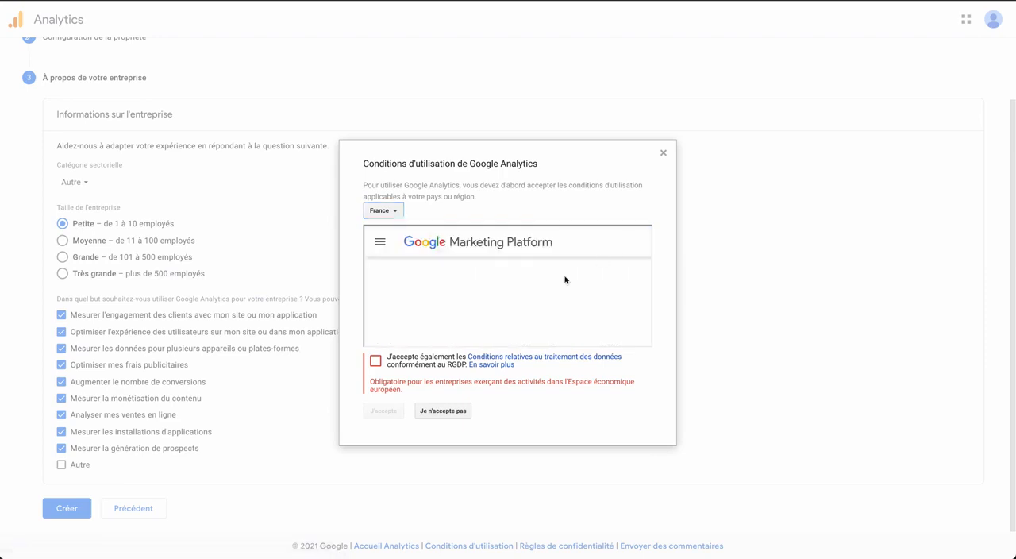
scroll(548, 286, "down", 5)
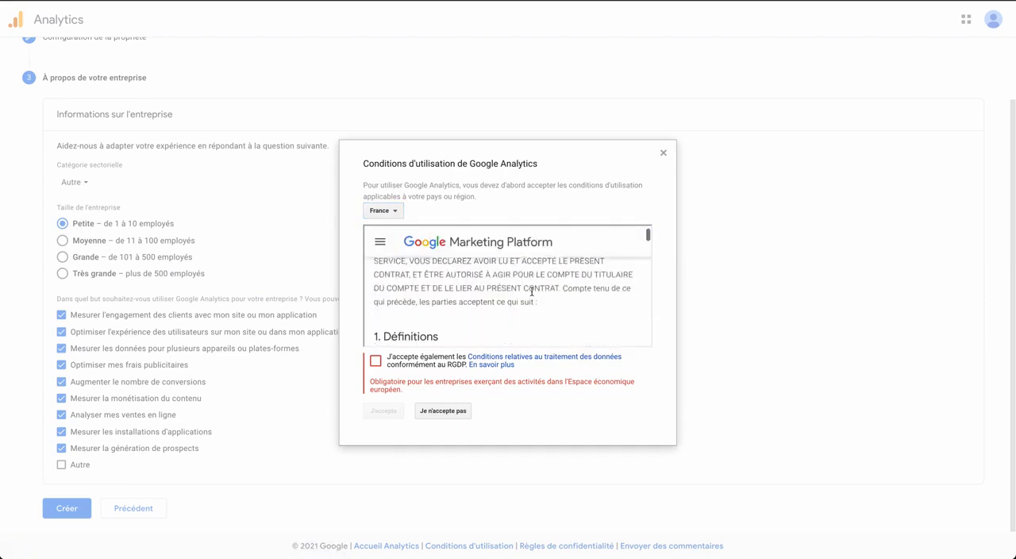
left_click(378, 362)
left_click(382, 388)
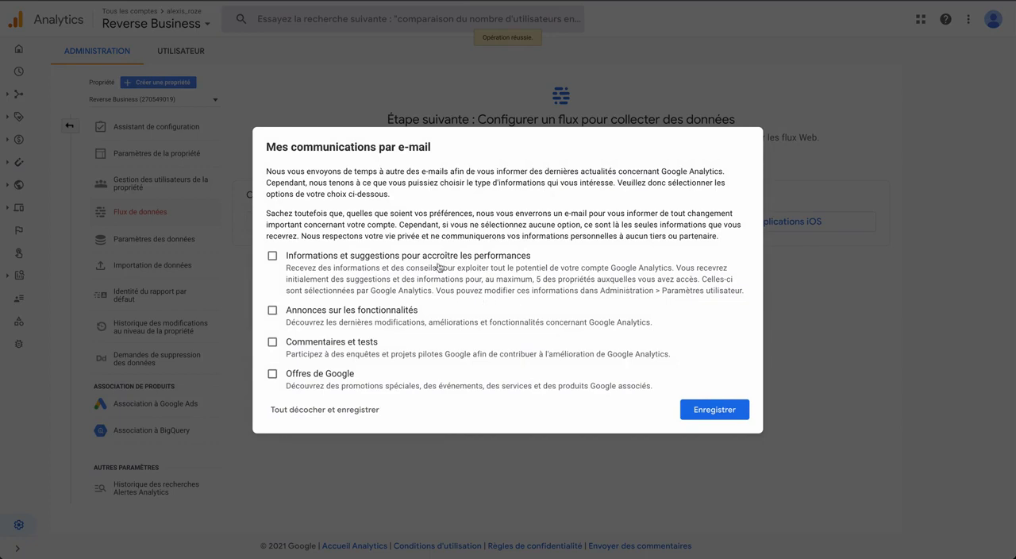
left_click(713, 410)
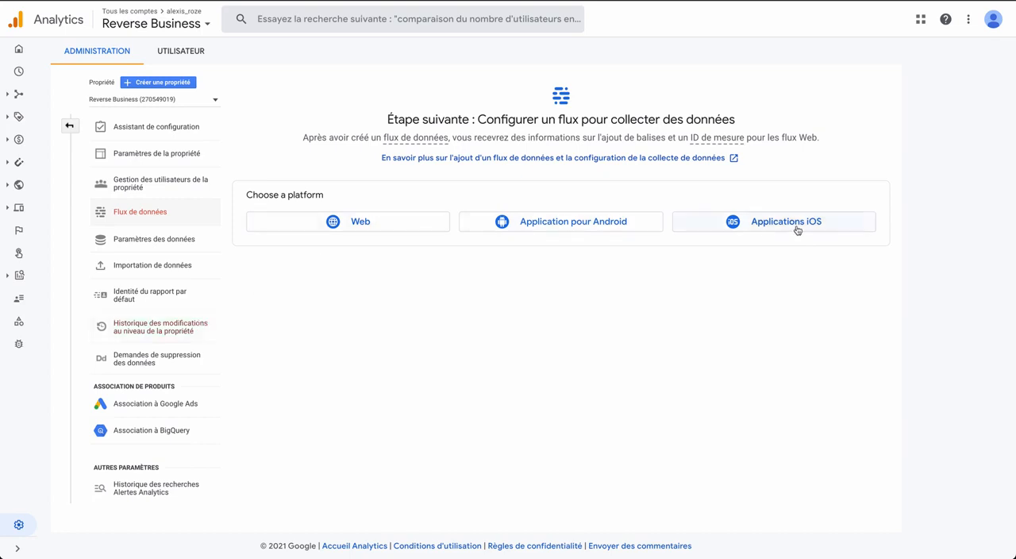
left_click(380, 225)
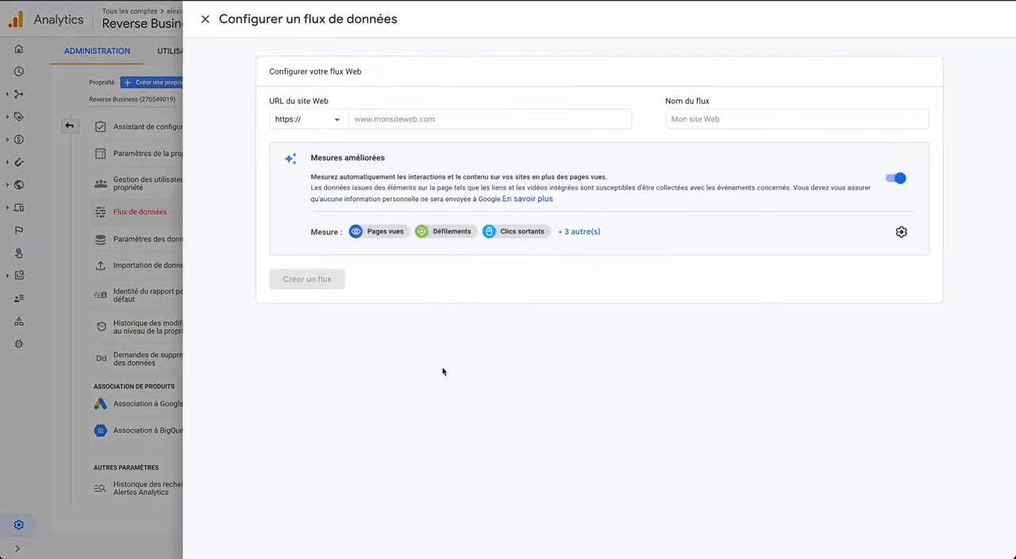
left_click(416, 119)
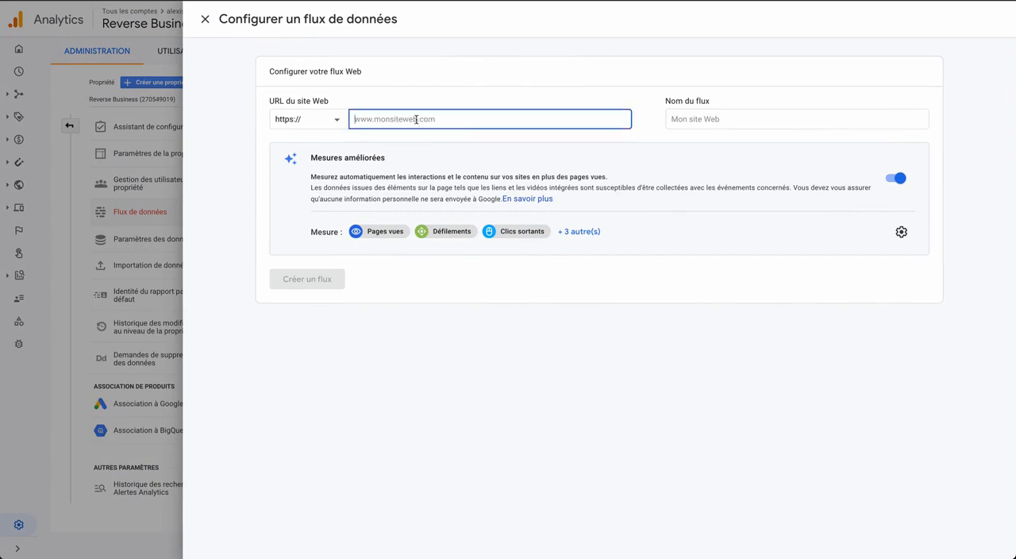
type("rever")
type("sebeu")
type("business")
left_click(714, 119)
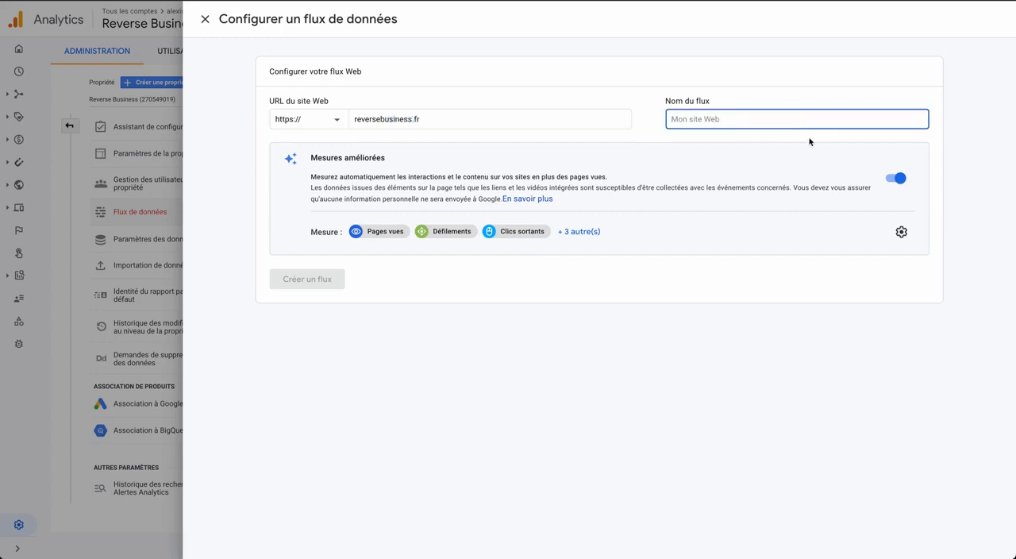
type("S")
key("BackSpace")
type("Reverse_Business")
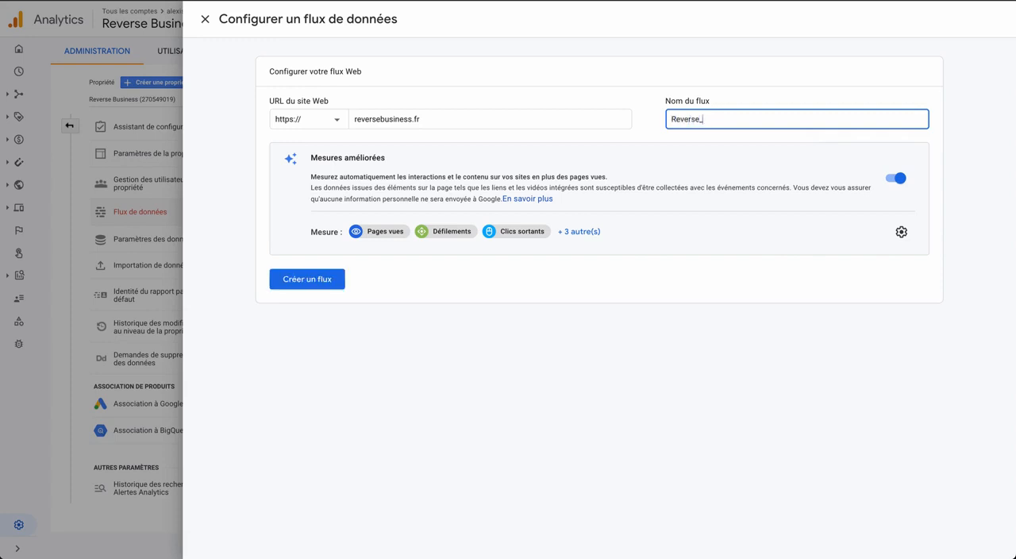
left_click(775, 389)
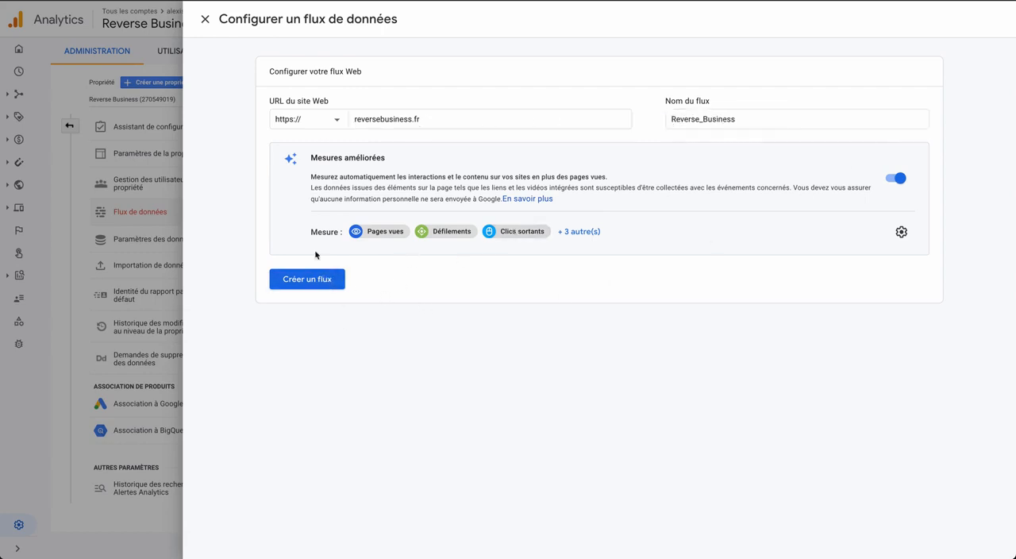
- Review the enhanced measurement options, create the web stream and dismiss the measurement ID tip
left_click(703, 120)
left_click(902, 234)
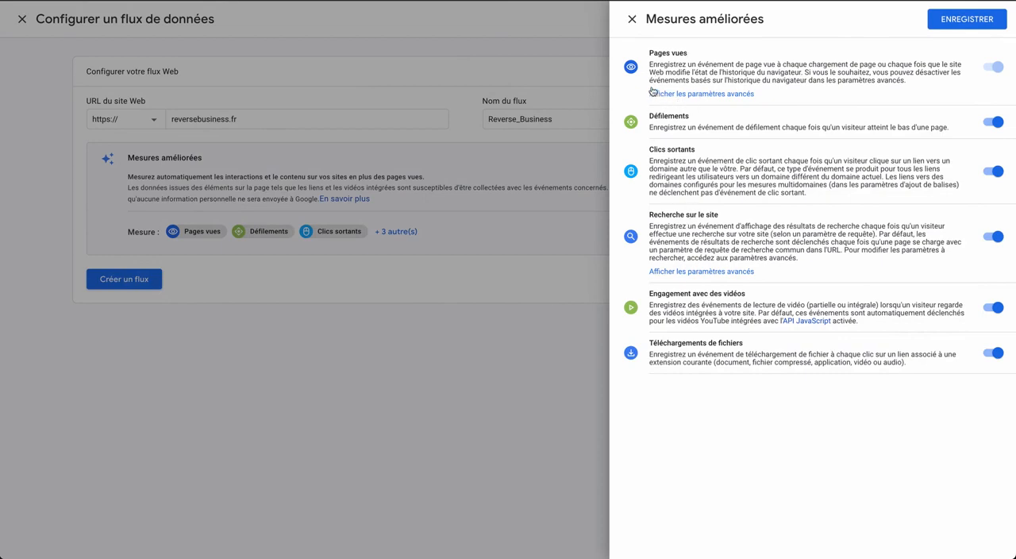
left_click(639, 29)
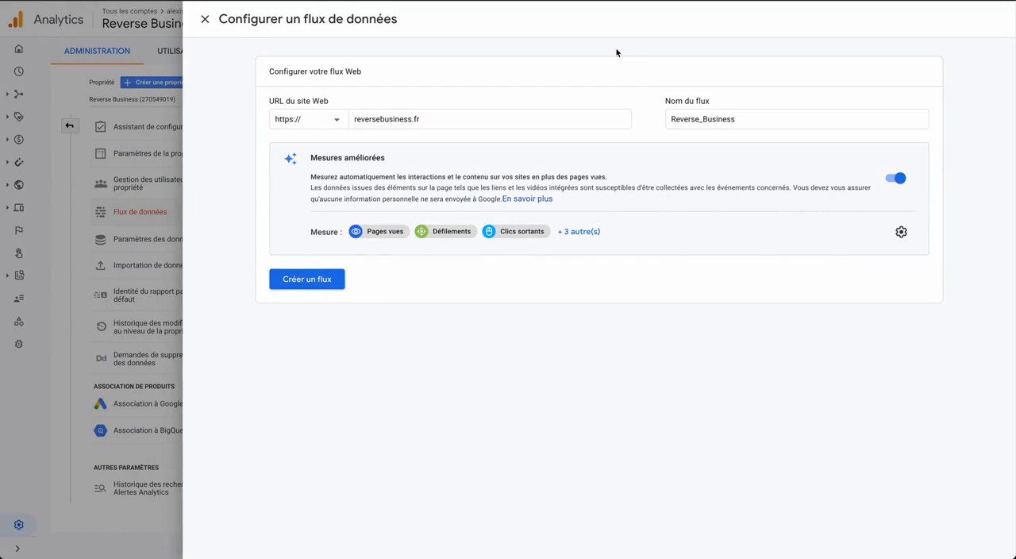
left_click(313, 283)
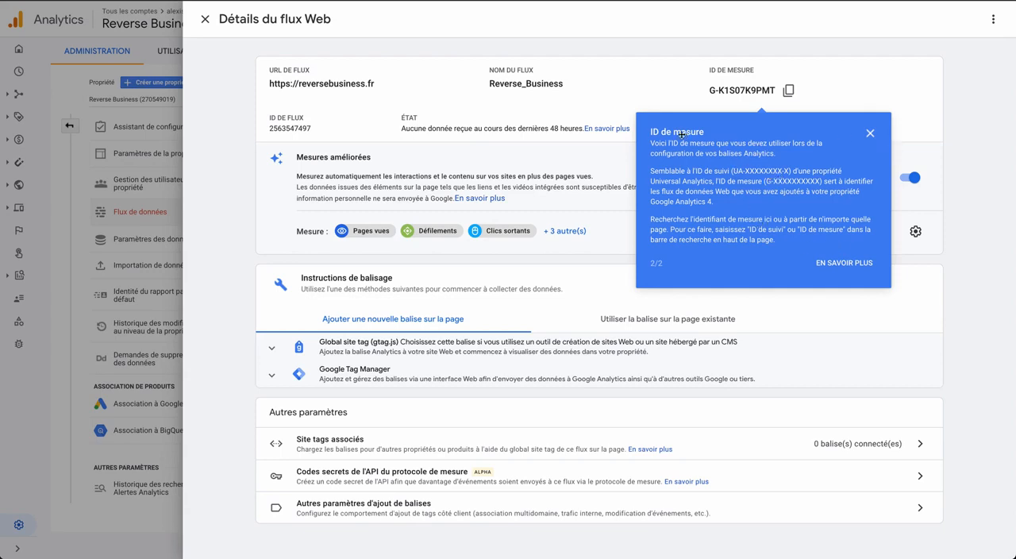
left_click(871, 135)
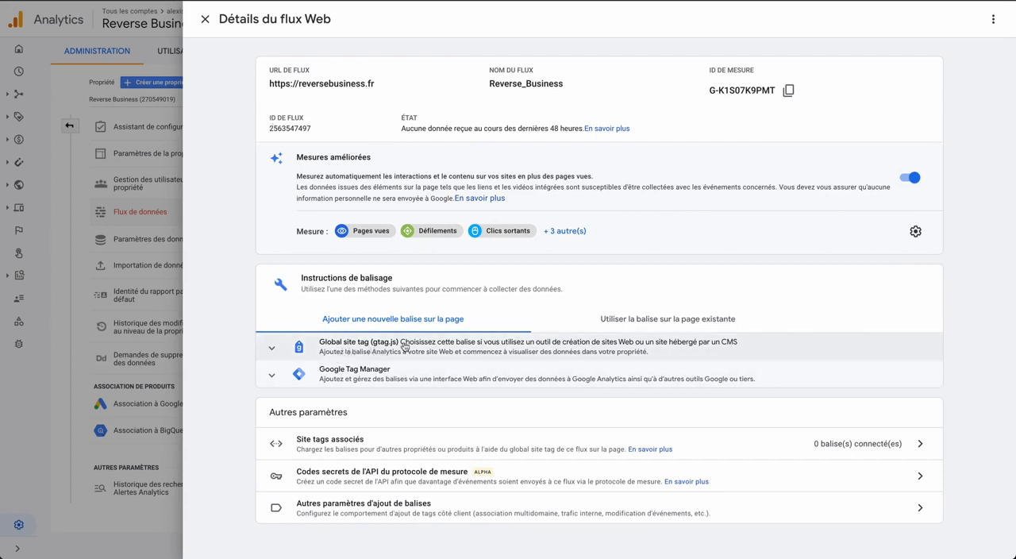
- Show the Global site tag (gtag.js) instructions for the new stream and copy the entire tag code
left_click(465, 344)
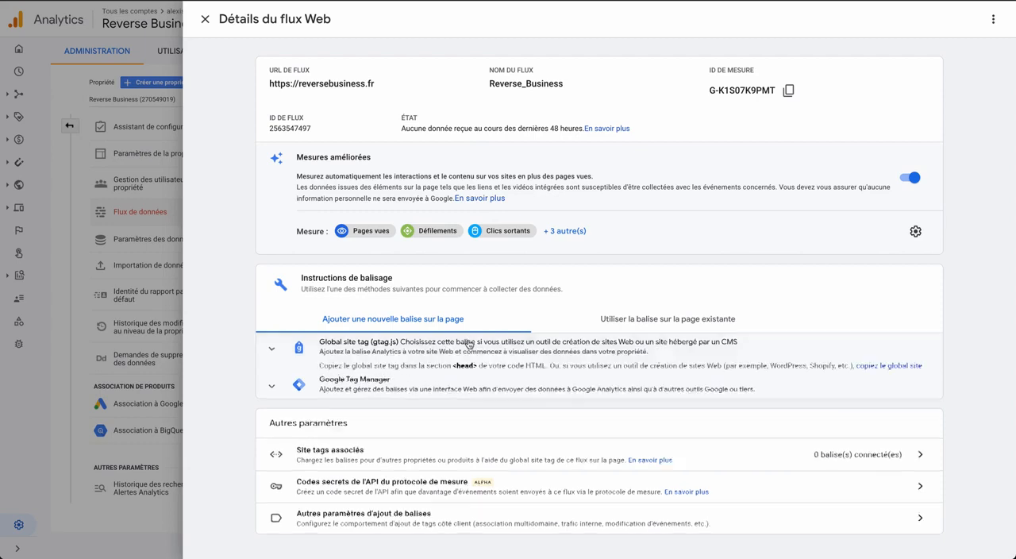
scroll(421, 437, "down", 1)
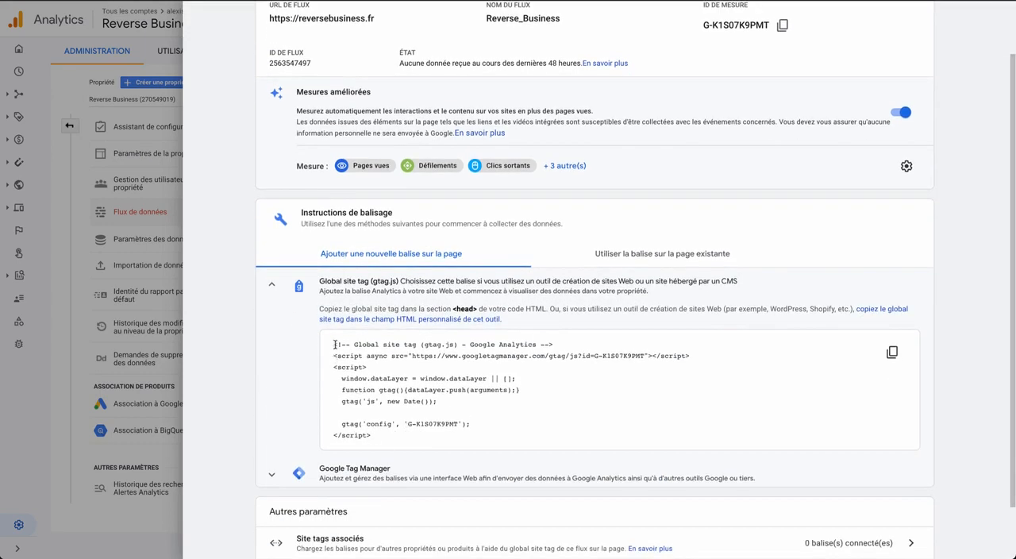
mouse_move(335, 344)
left_mouse_down()
mouse_move(560, 356)
mouse_move(386, 409)
mouse_move(334, 378)
mouse_move(331, 348)
left_mouse_up()
key("ctrl+c")
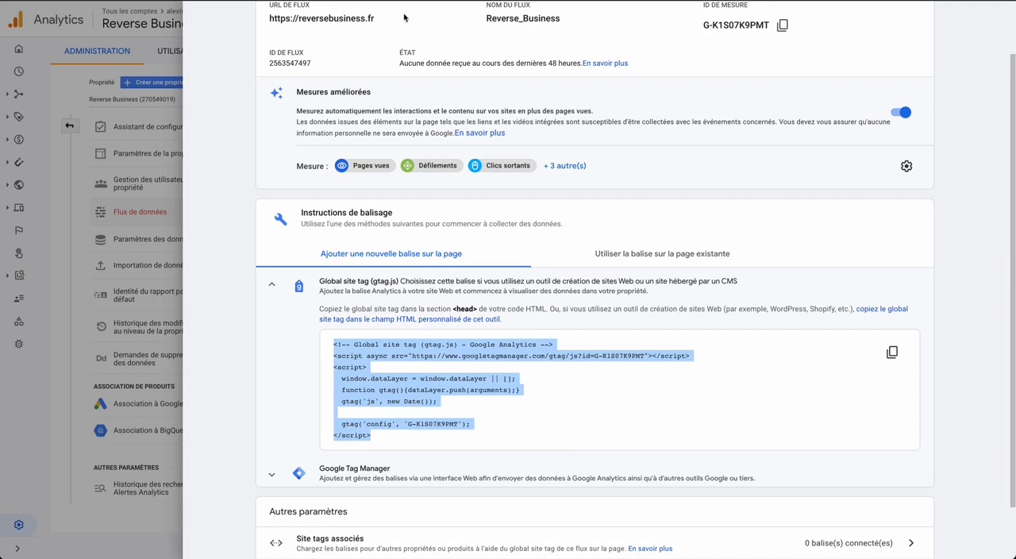
right_click(420, 372)
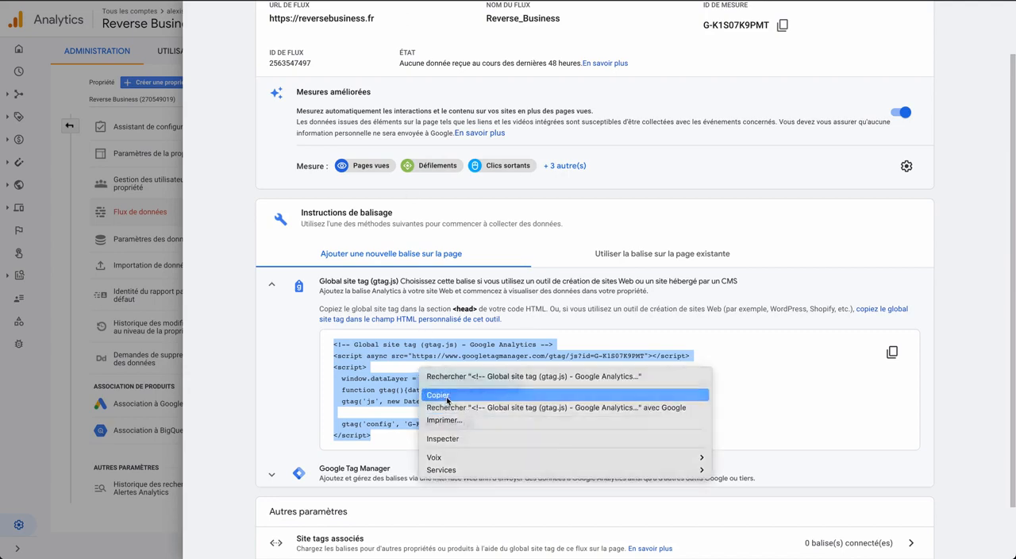
left_click(447, 395)
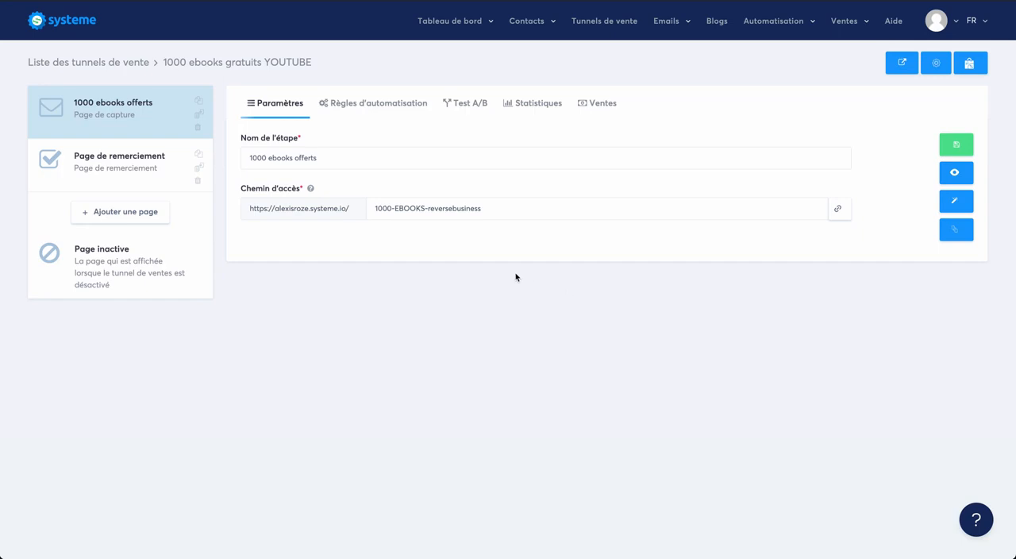
- Check the statistics of the 1000 ebooks gratuits YOUTUBE funnel, then return to its page settings
left_click(536, 106)
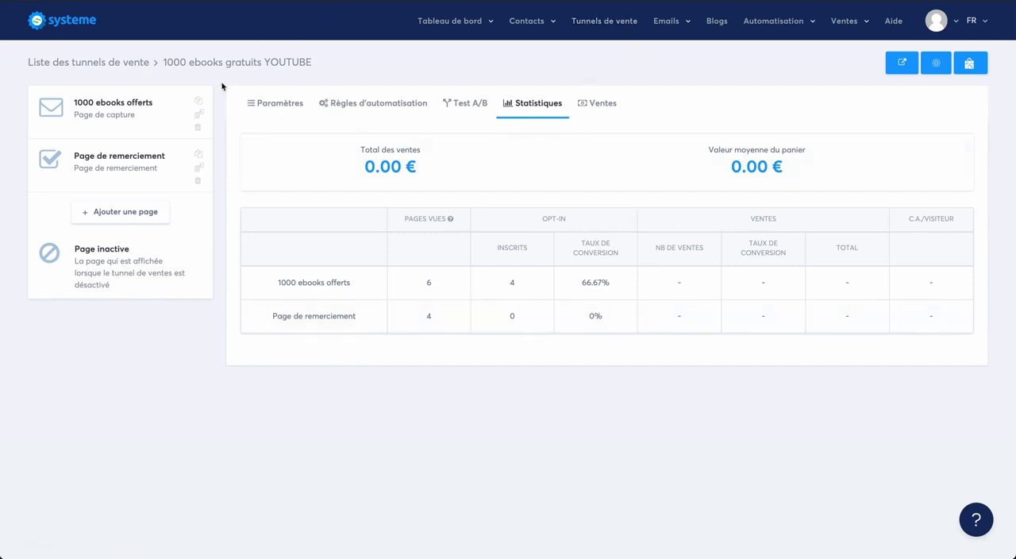
left_click(263, 106)
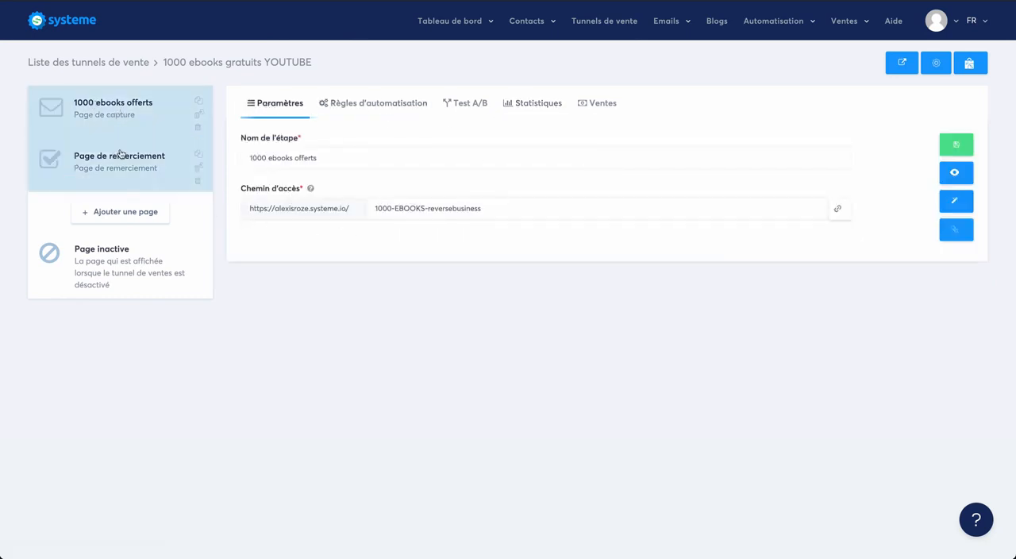
- Show the blog list in a separate browser tab and open the SIO BLOG PREMIUM blog
mouse_move(551, 30)
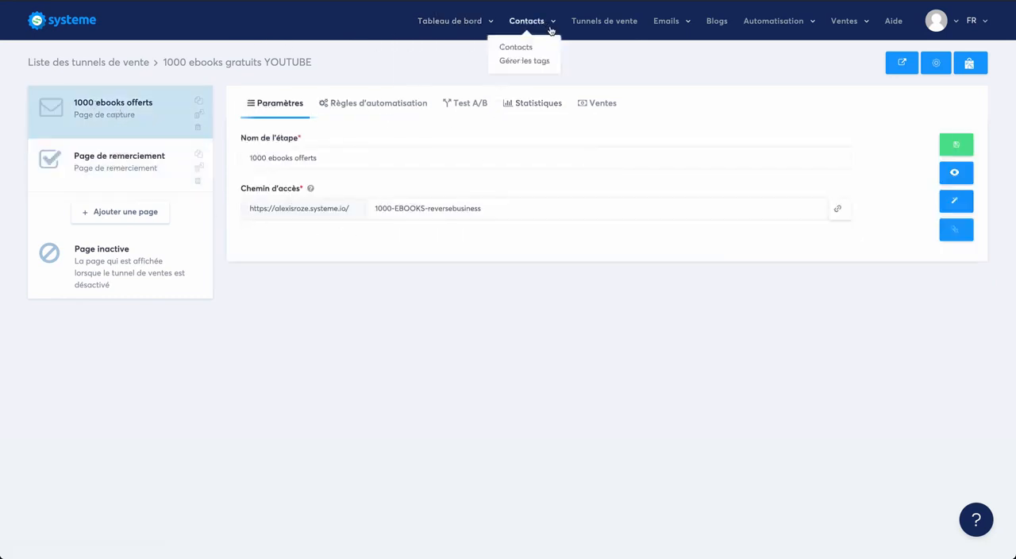
right_click(707, 20)
left_click(762, 28)
left_click(540, 2)
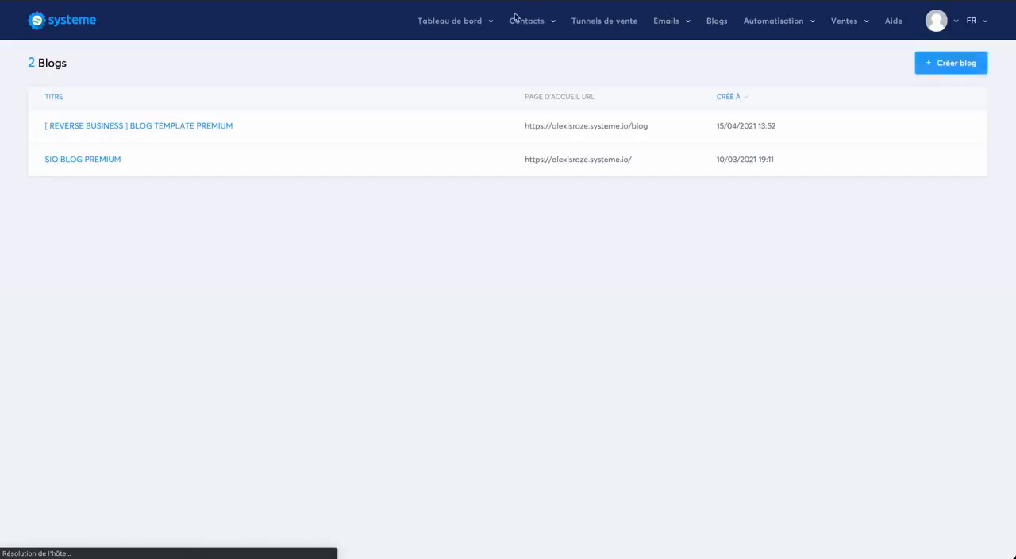
left_click(75, 161)
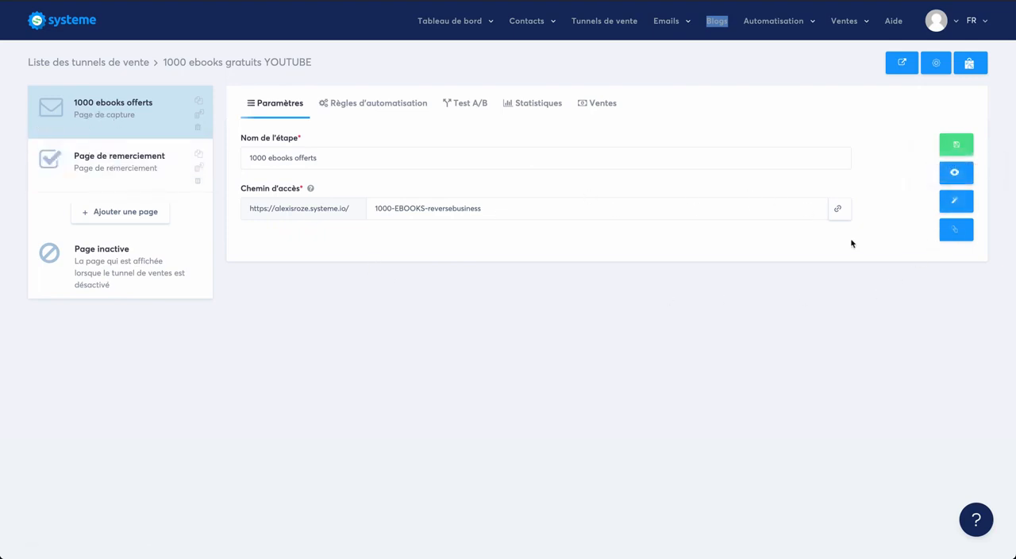
- Open the funnel's 1000 ebooks offerts capture page in the page editor and display its tracking code settings
left_click(965, 204)
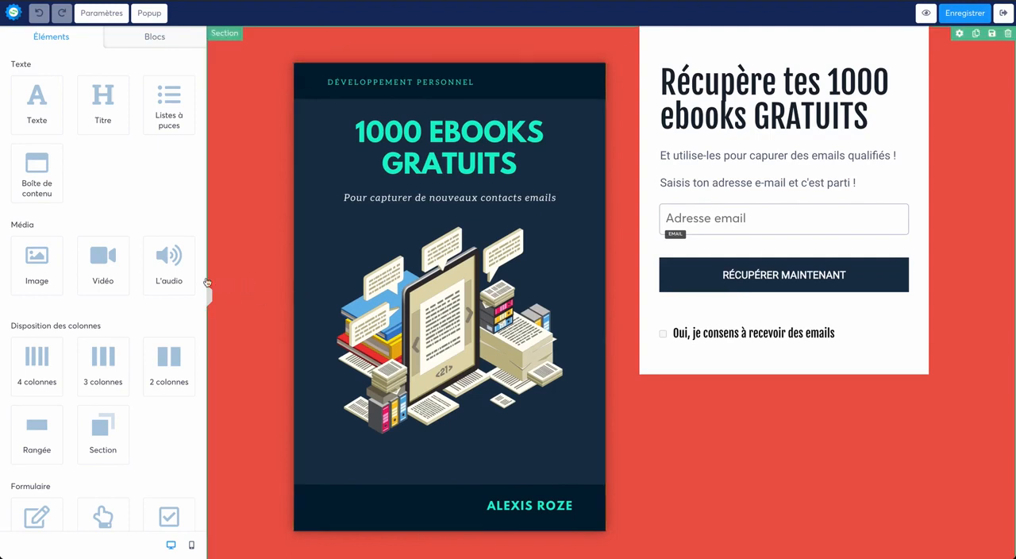
scroll(136, 404, "down", 5)
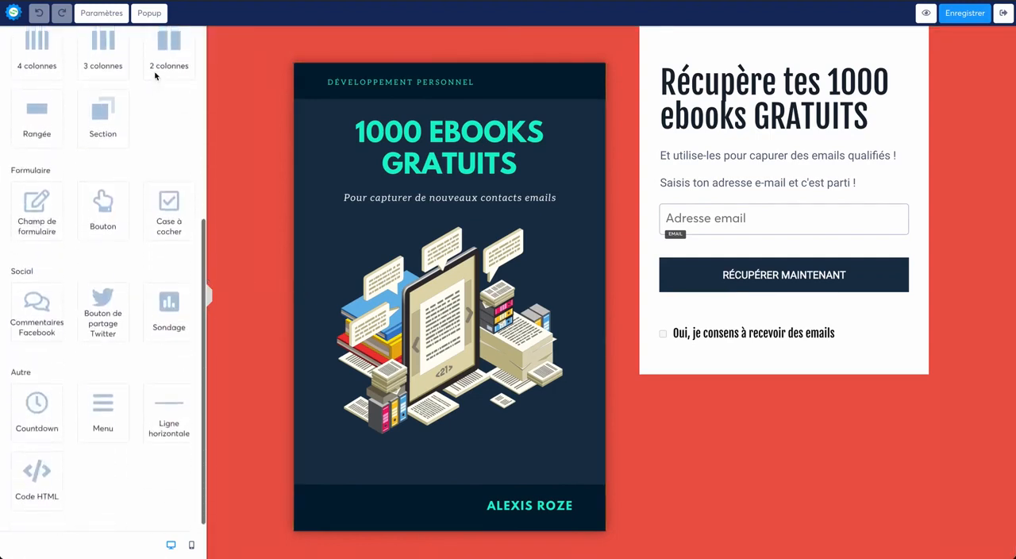
left_click(94, 13)
scroll(124, 262, "down", 3)
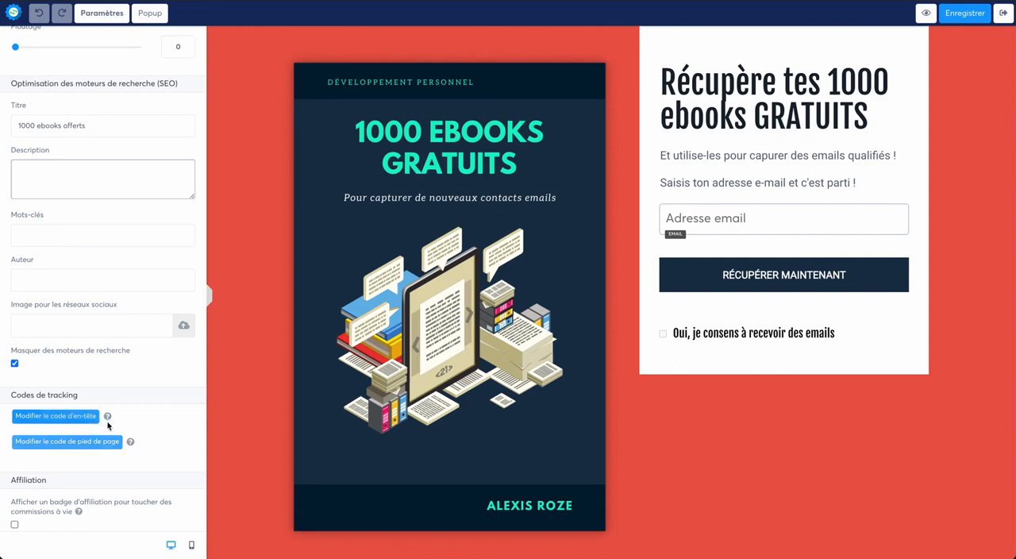
mouse_move(109, 419)
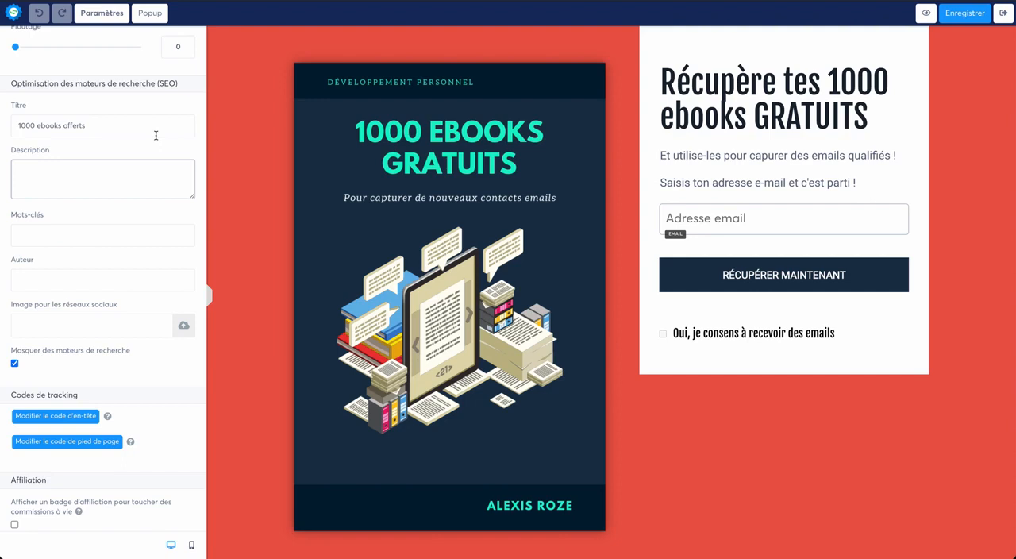
- Paste the copied Google Analytics tag into the capture page's header code, save the code and the page, and exit the editor
left_click(71, 416)
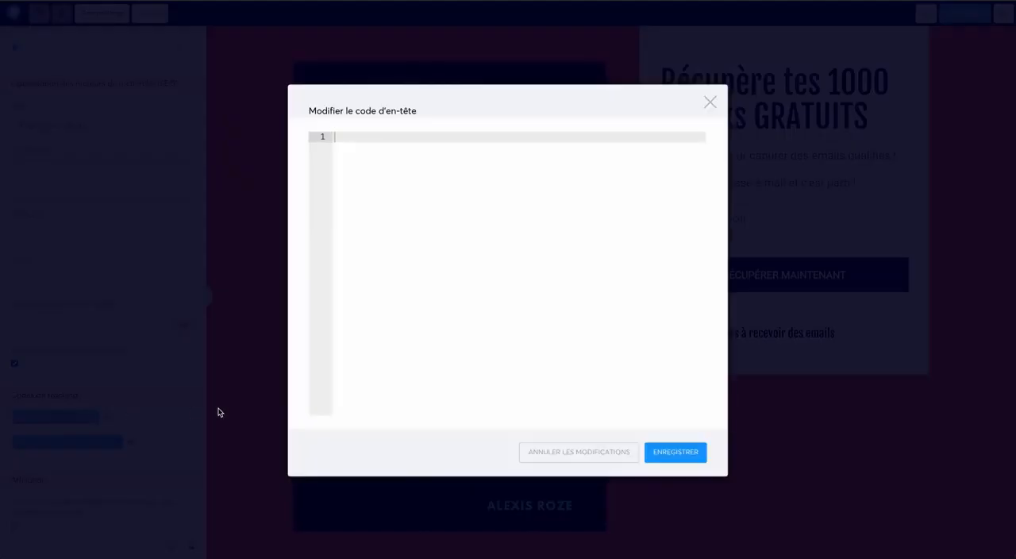
right_click(375, 138)
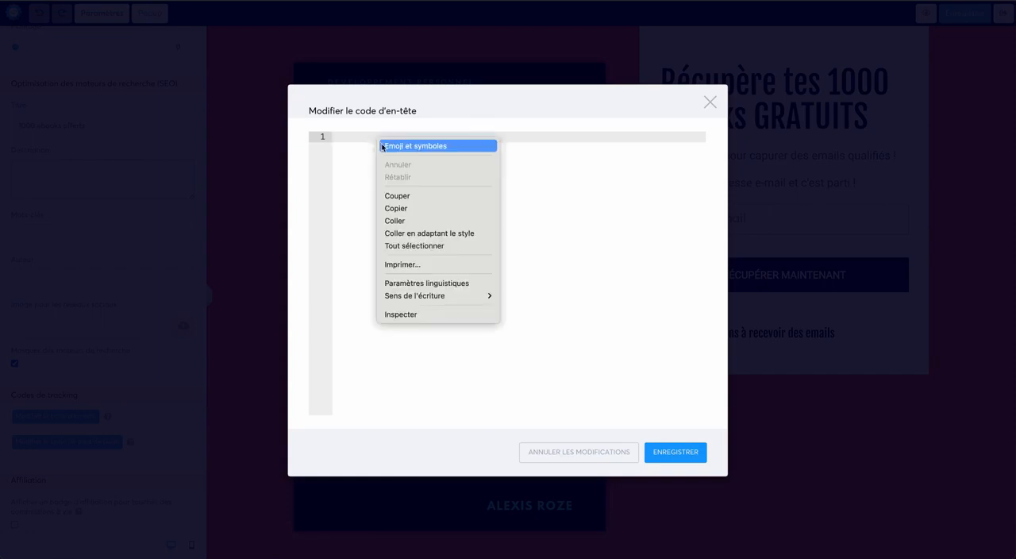
left_click(407, 220)
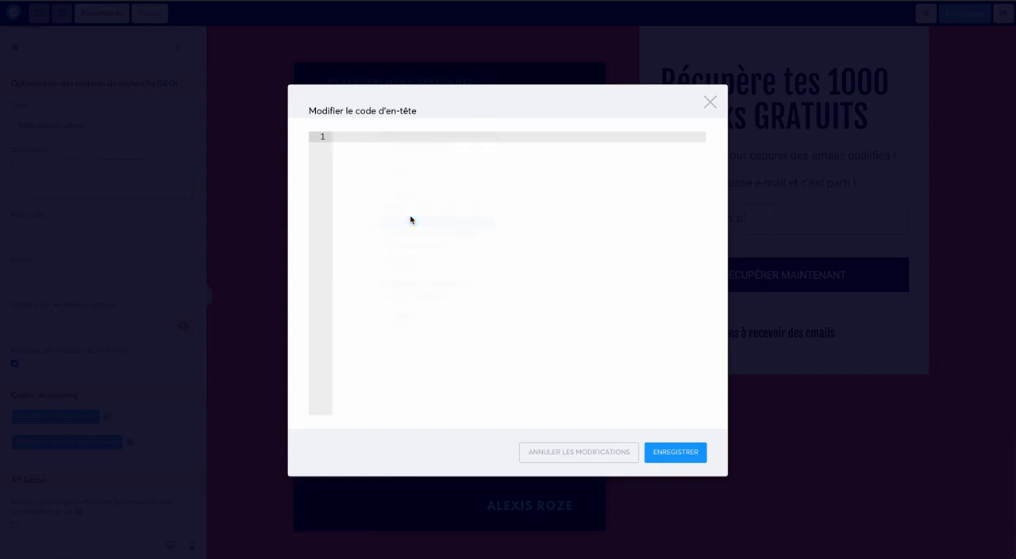
left_click(655, 462)
left_click(669, 453)
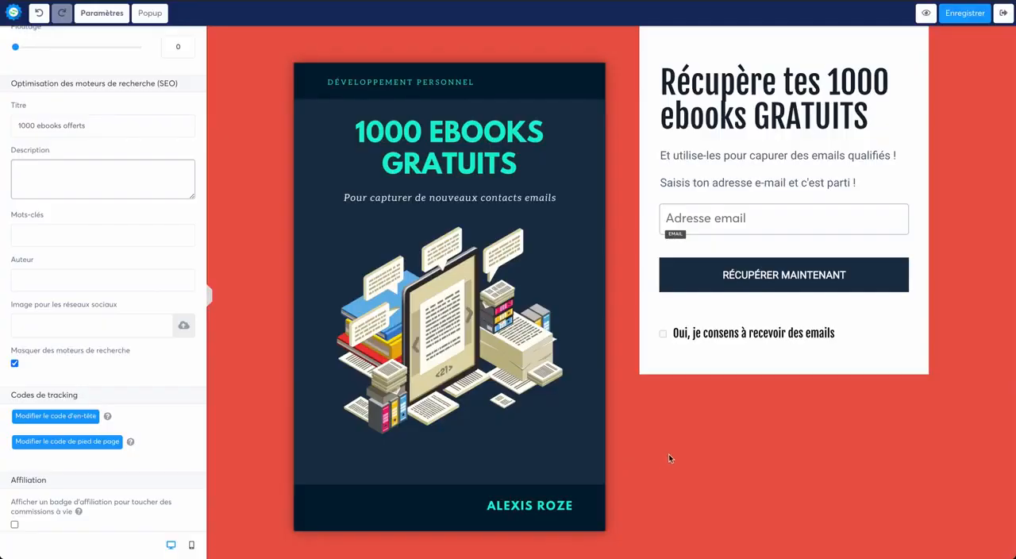
left_click(969, 13)
left_click(1003, 13)
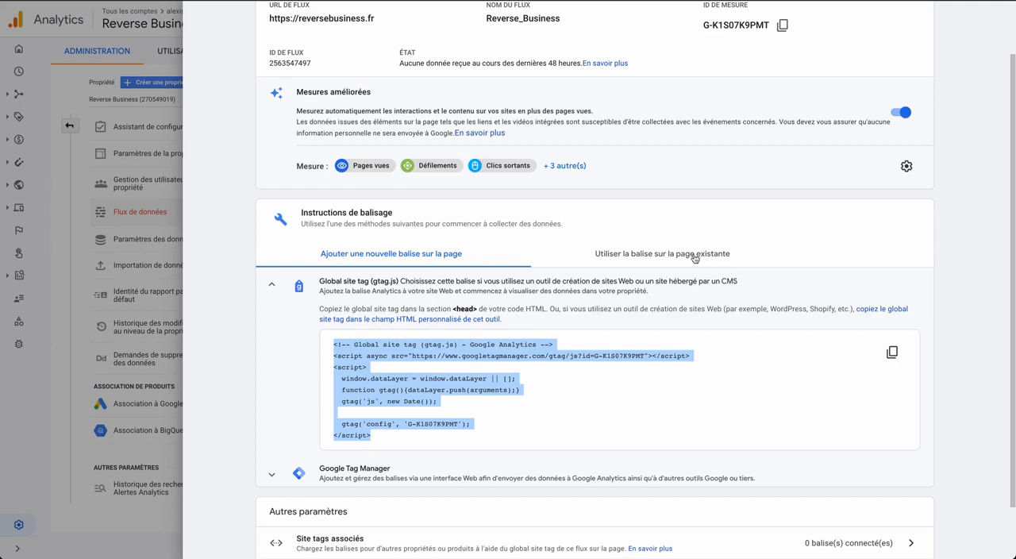
- Review the Reverse_Business web stream details in Google Analytics and close them
scroll(699, 266, "down", 1)
scroll(732, 288, "up", 3)
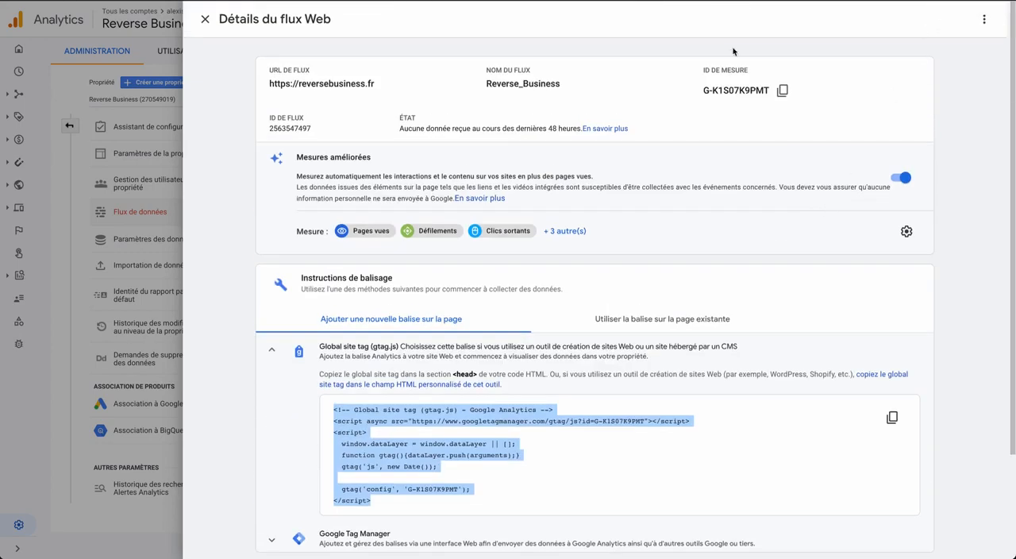
left_click(205, 18)
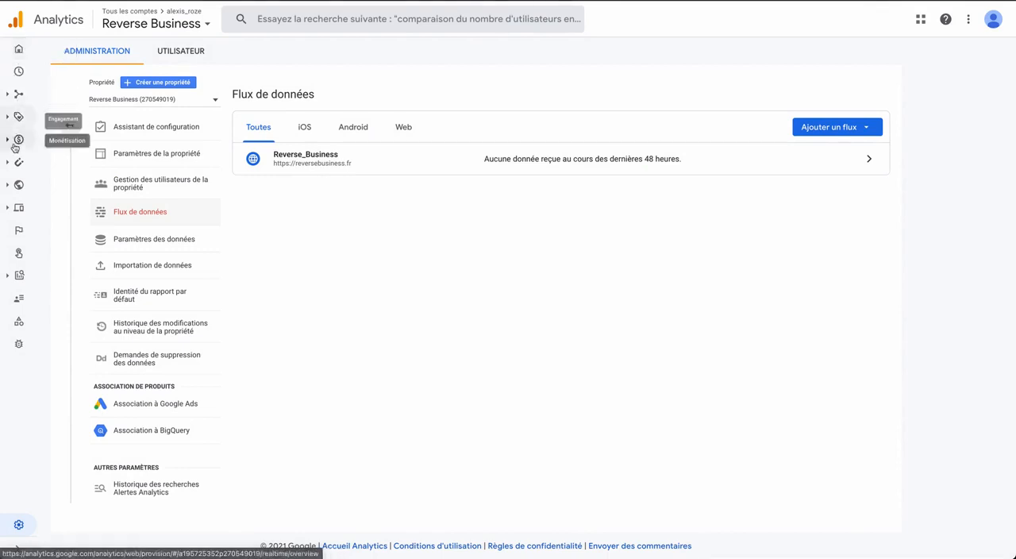
- Expand the Acquisition, Engagement and demographics report sections in turn and dismiss the search tip
mouse_move(17, 115)
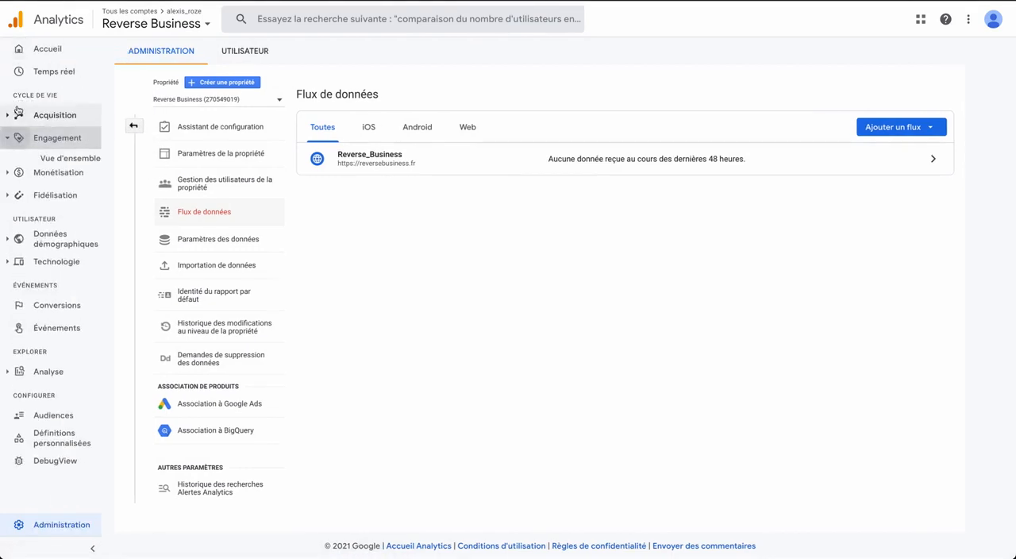
left_click(79, 119)
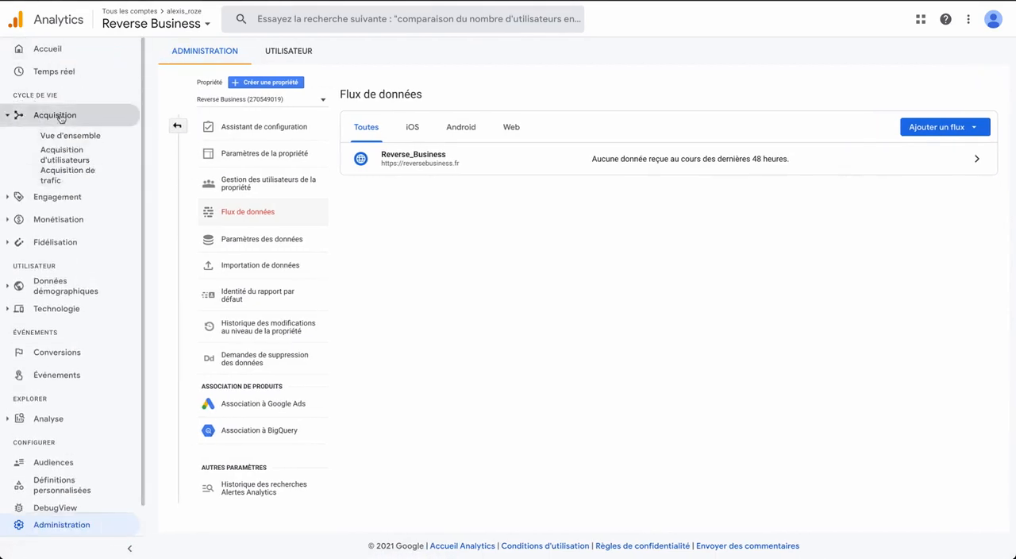
left_click(62, 199)
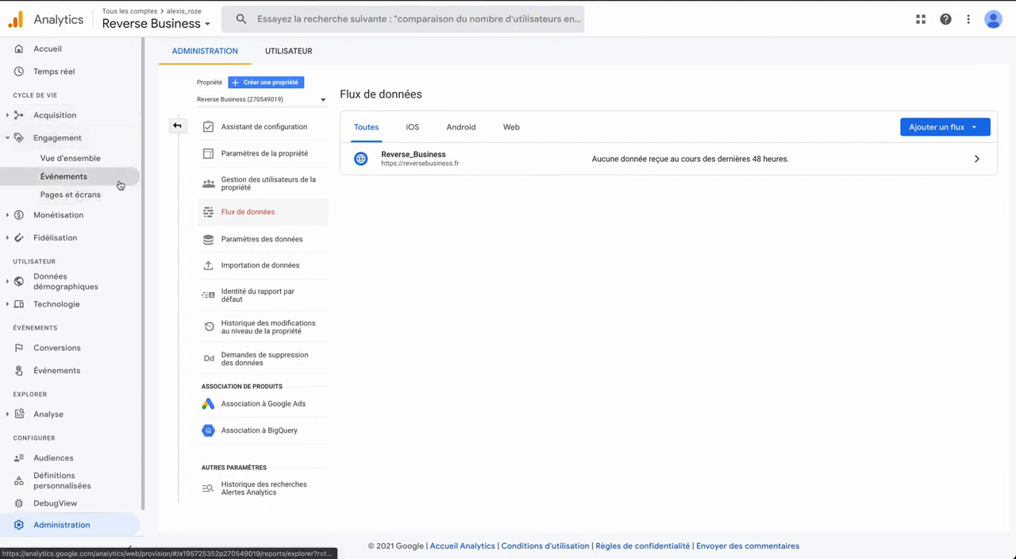
left_click(77, 276)
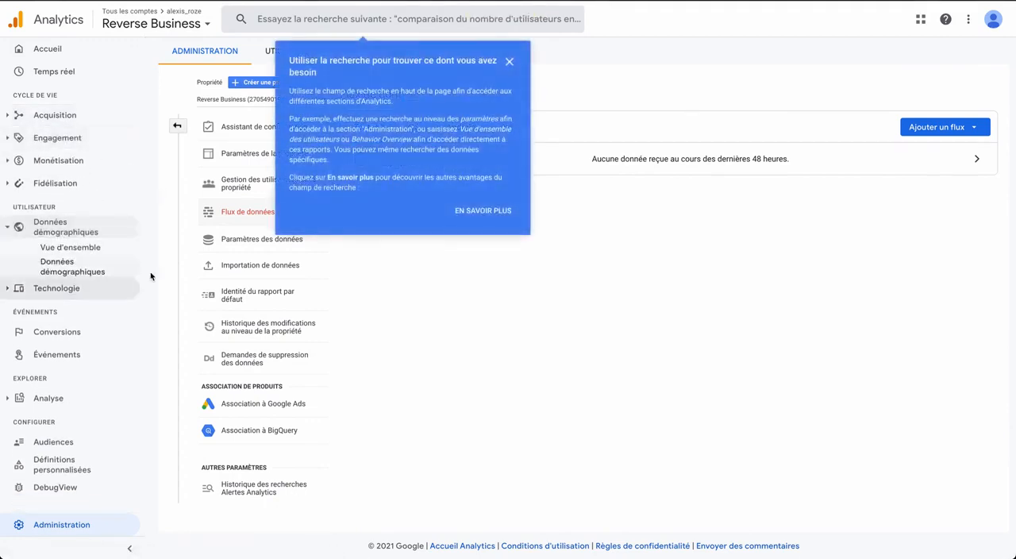
left_click(509, 61)
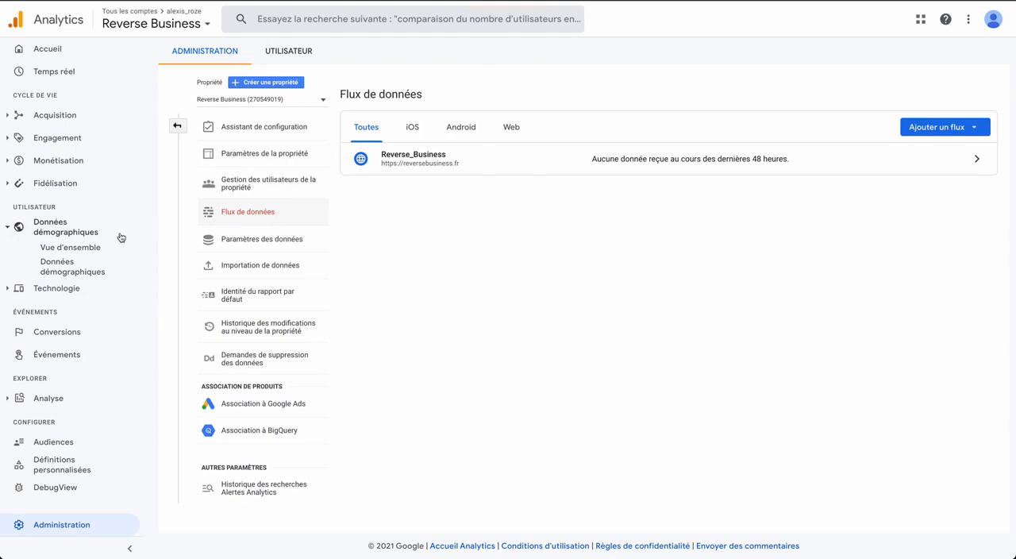
- Examine the demographics overview report by country, gender, interests and age, and dismiss the insights tip
left_click(70, 248)
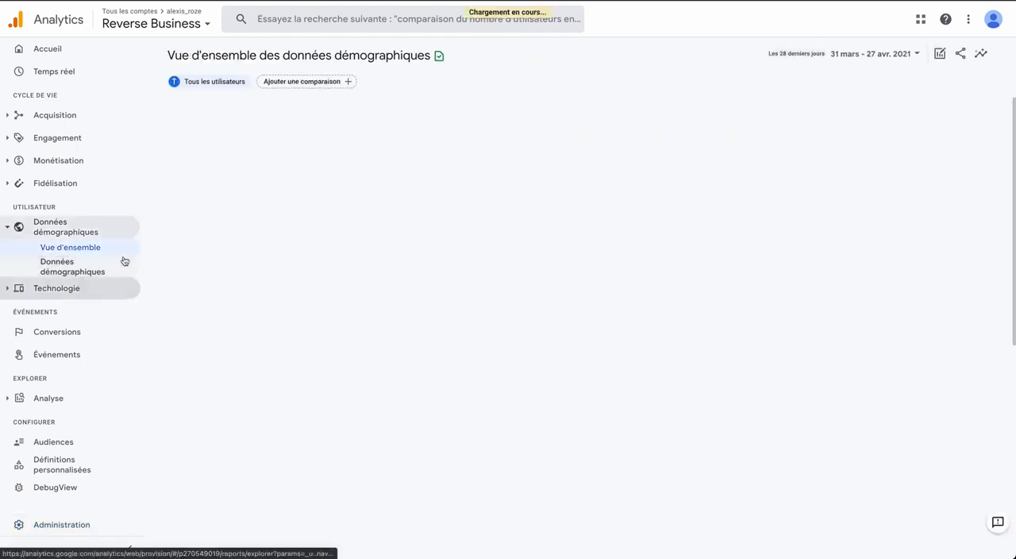
scroll(325, 262, "down", 3)
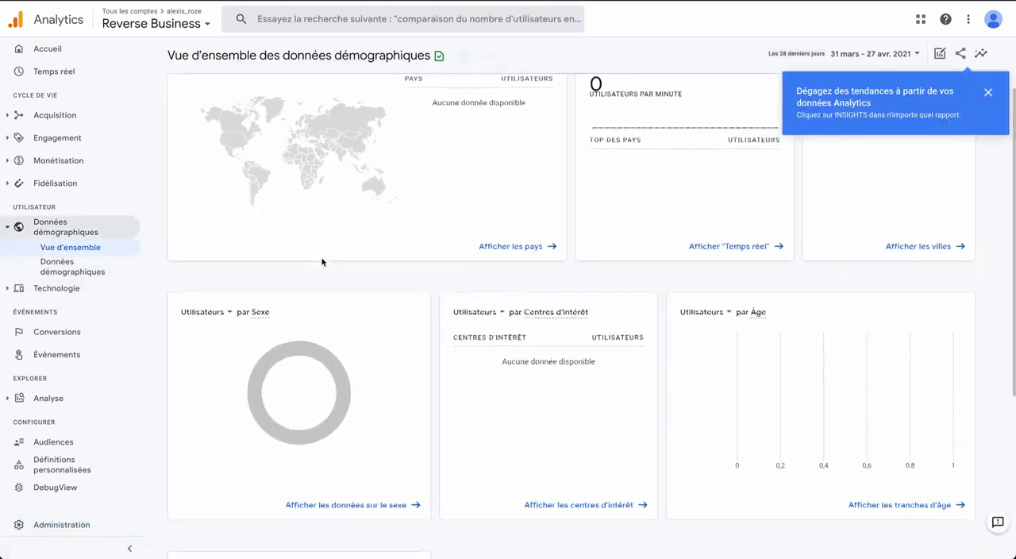
scroll(421, 180, "up", 3)
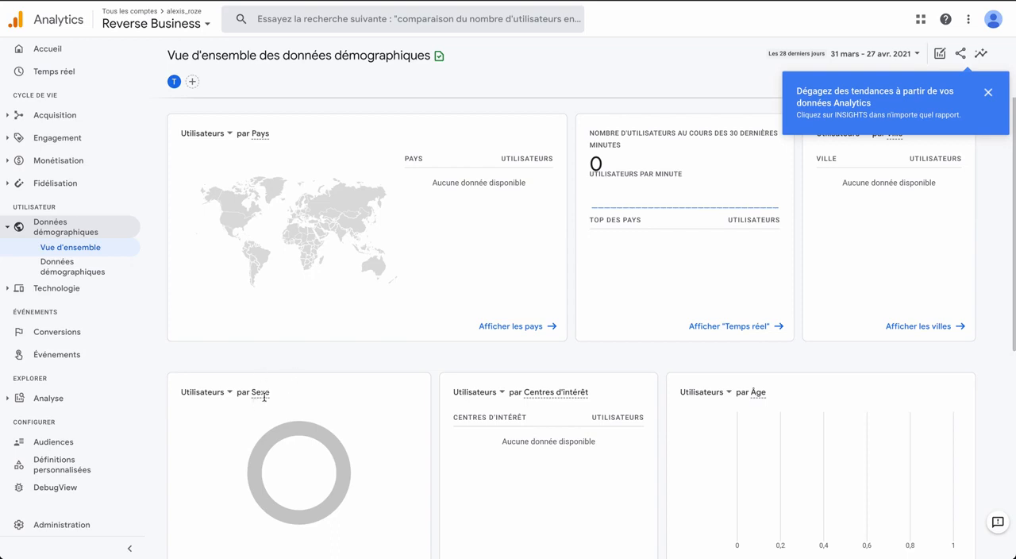
mouse_move(264, 397)
left_click(989, 93)
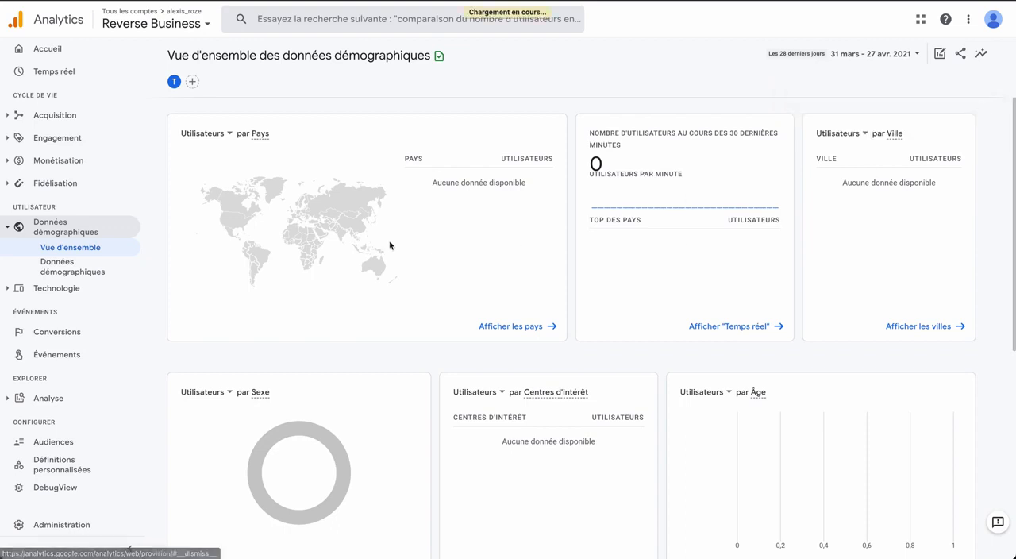
- Examine the engagement overview report with its engagement duration, views and event cards
left_click(57, 137)
left_click(81, 162)
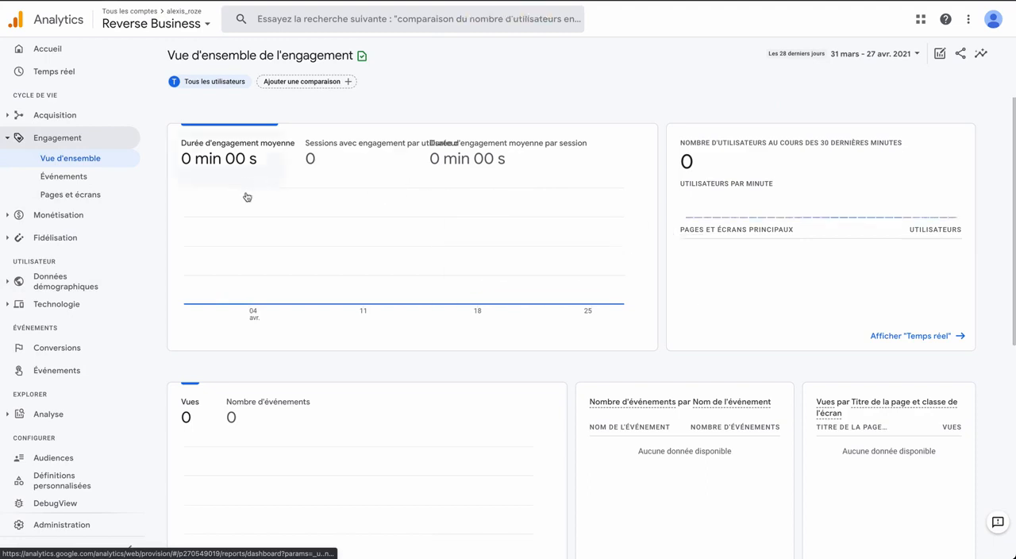
scroll(279, 256, "down", 2)
scroll(286, 256, "up", 2)
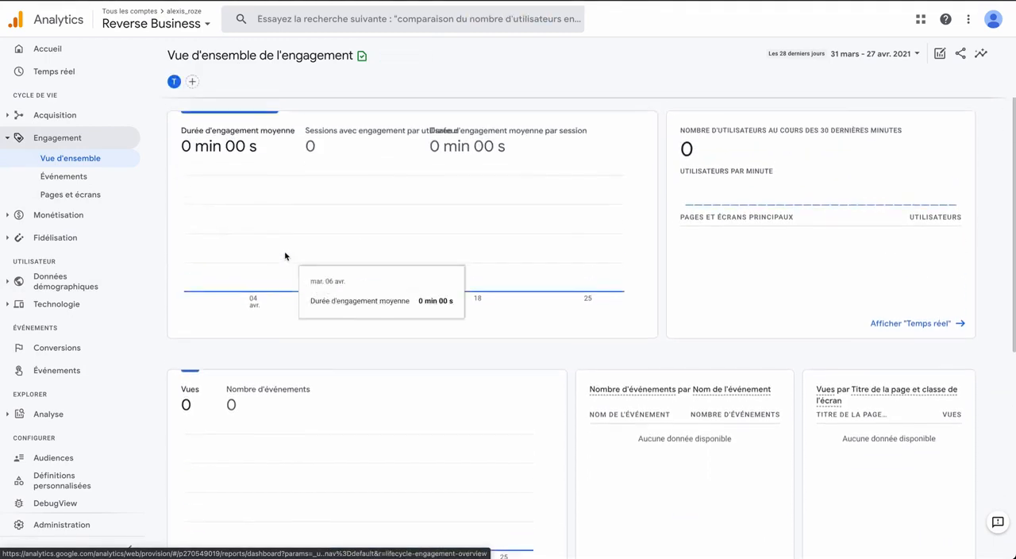
- Examine the metrics in the Pages et écrans report, then view the Événements report under Engagement
left_click(71, 195)
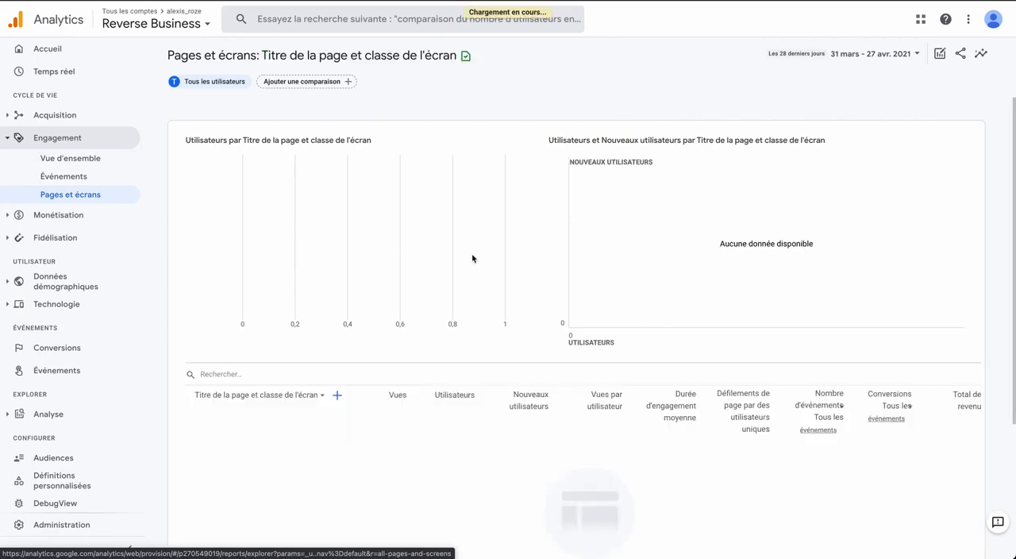
scroll(397, 294, "down", 5)
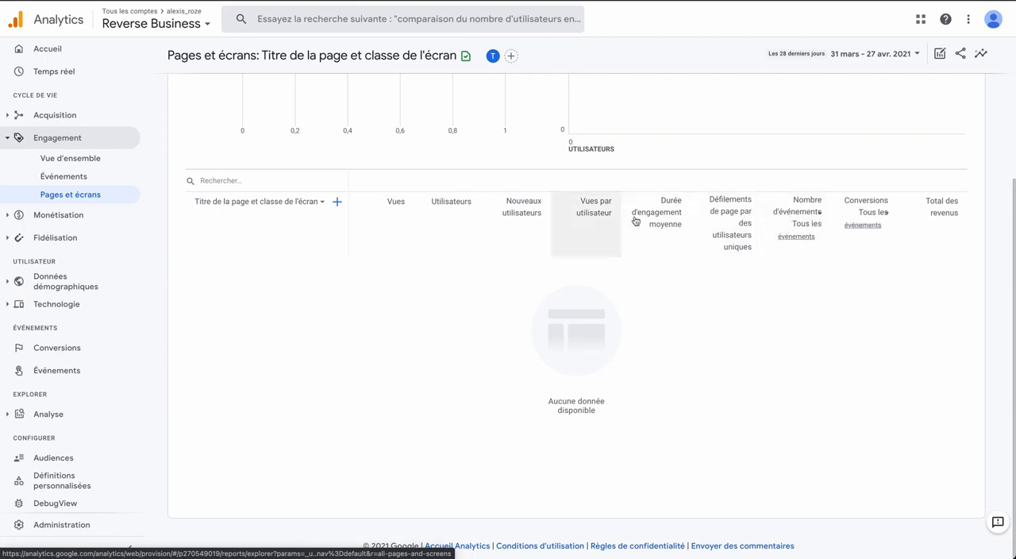
mouse_move(671, 219)
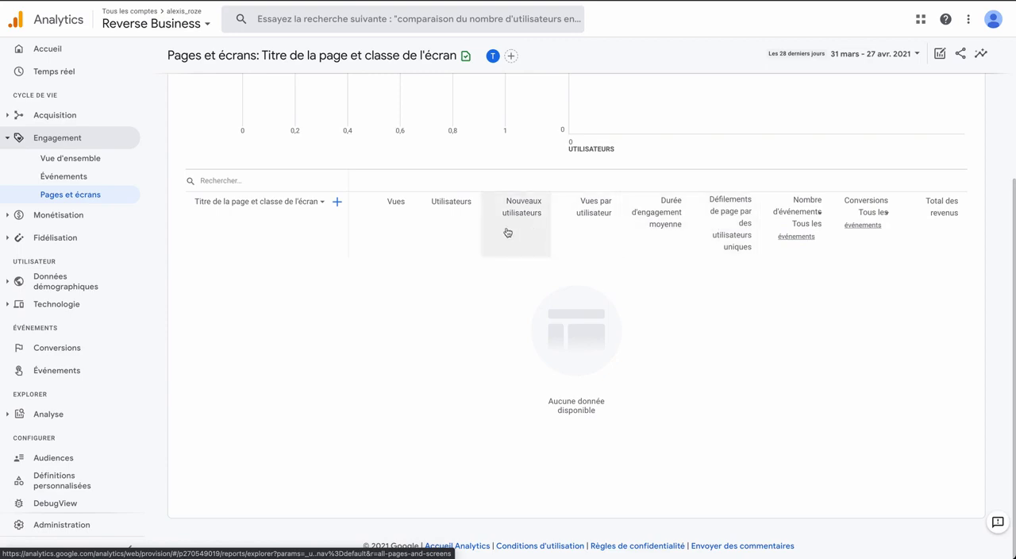
scroll(485, 256, "up", 3)
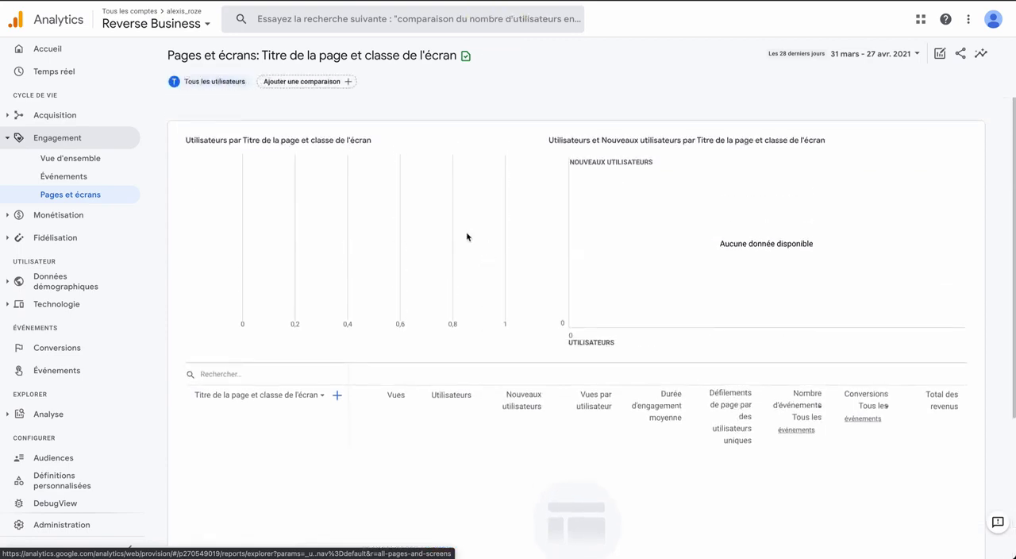
left_click(71, 178)
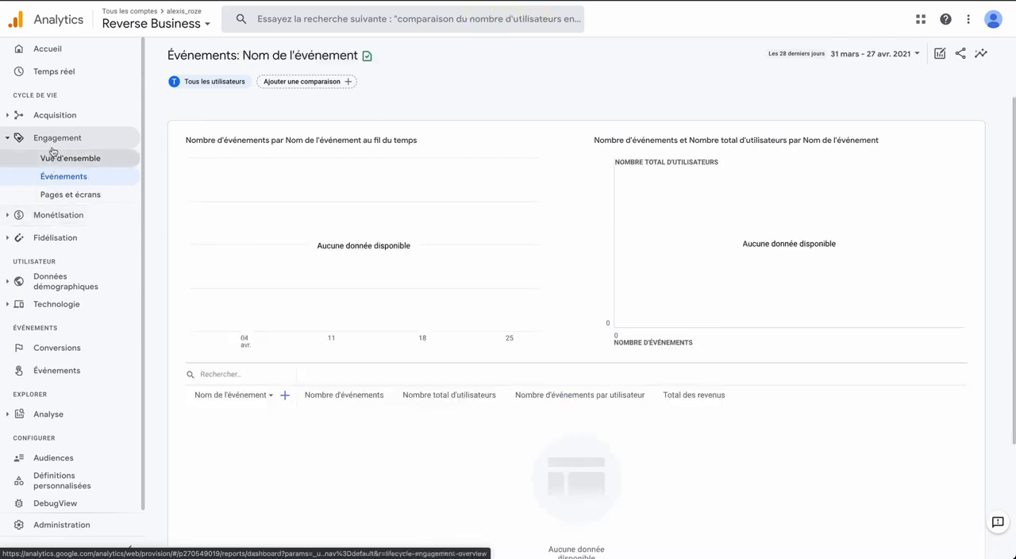
- Examine the user acquisition report and read the definition of the engaged sessions metric
left_click(53, 116)
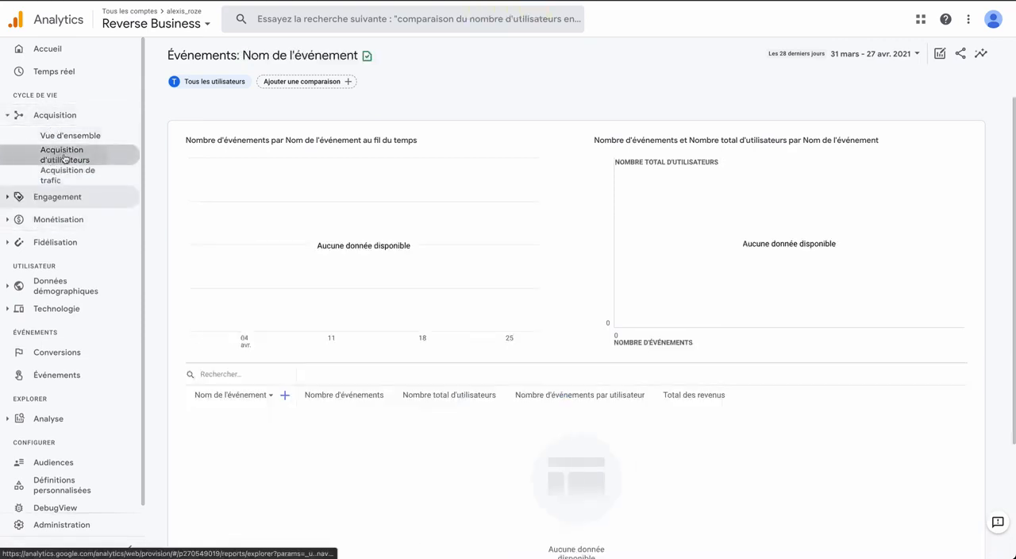
left_click(51, 157)
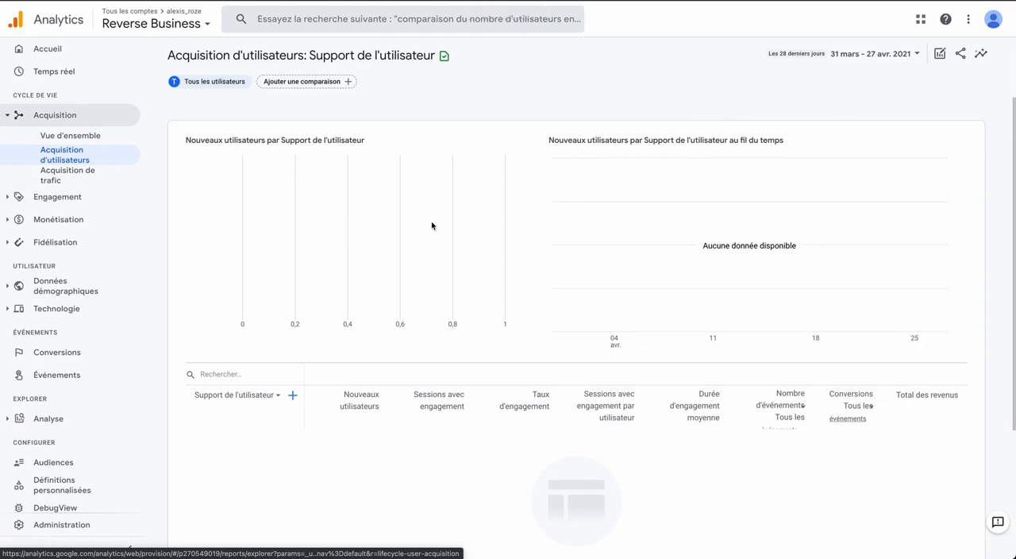
scroll(427, 248, "down", 3)
mouse_move(427, 246)
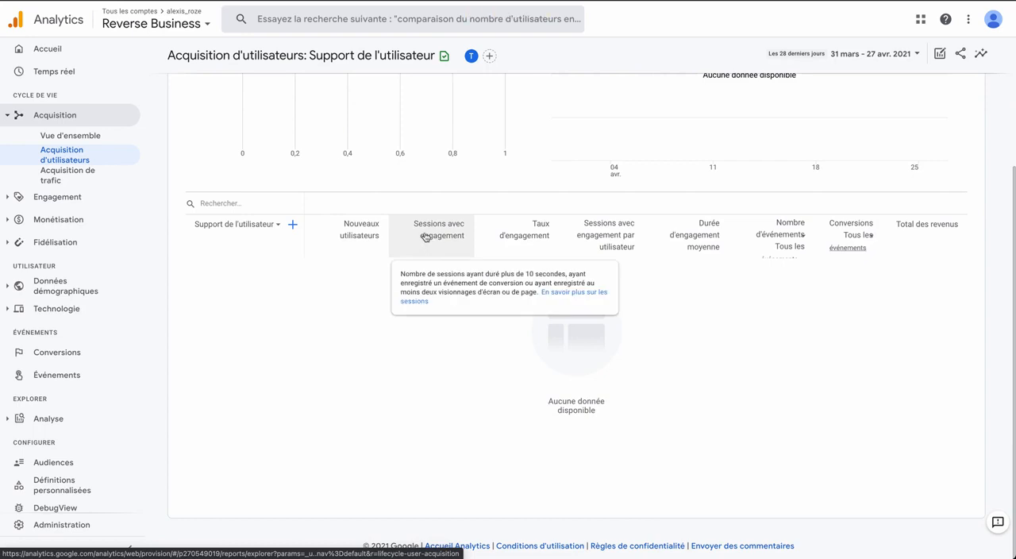
scroll(380, 149, "up", 3)
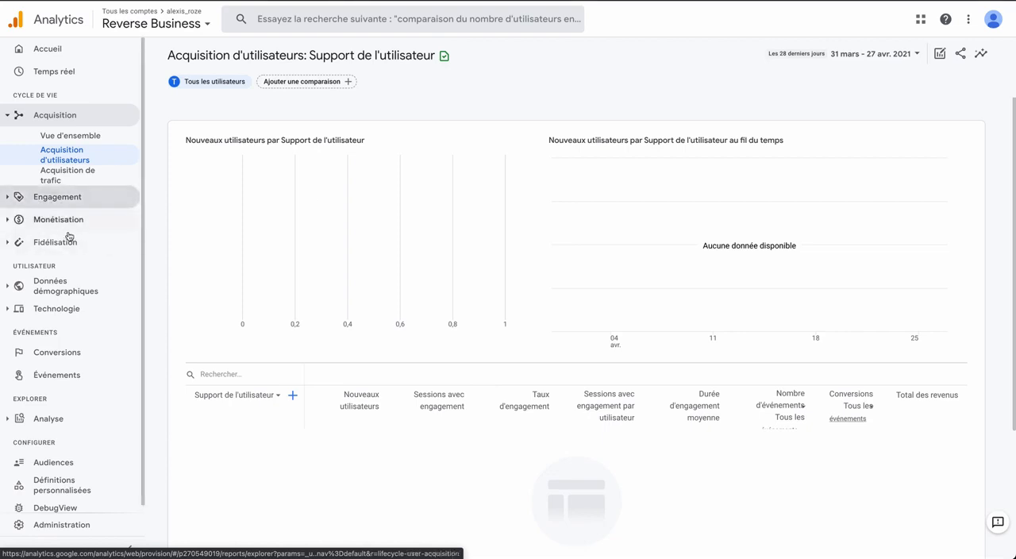
- Examine the technology overview report by platform, operating system, browser, device category and screen resolution
left_click(86, 310)
left_click(77, 272)
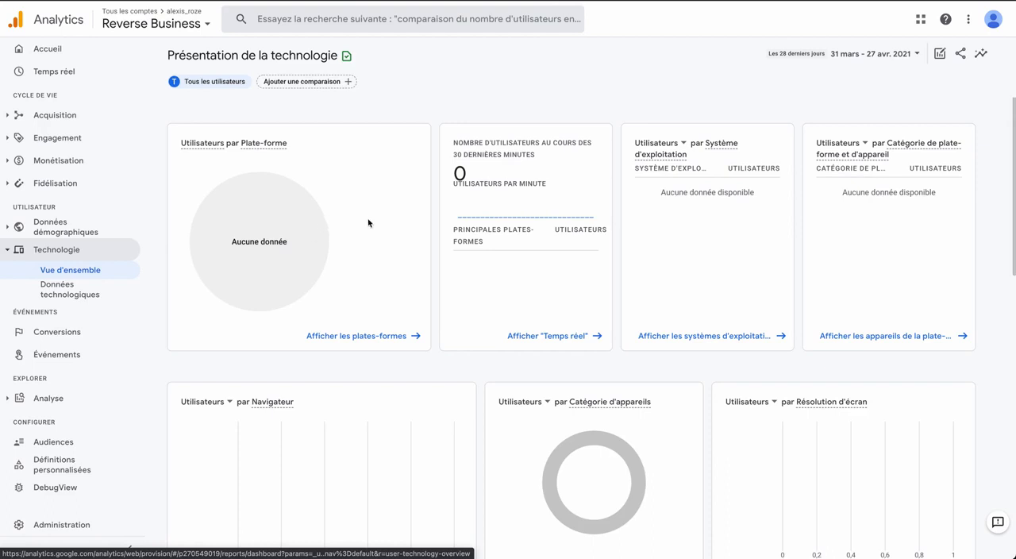
scroll(414, 239, "down", 2)
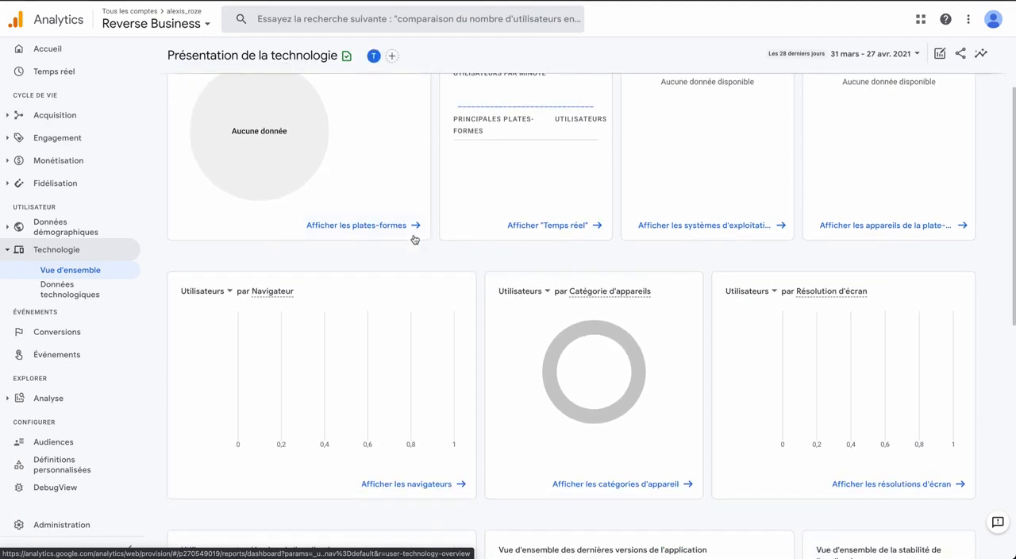